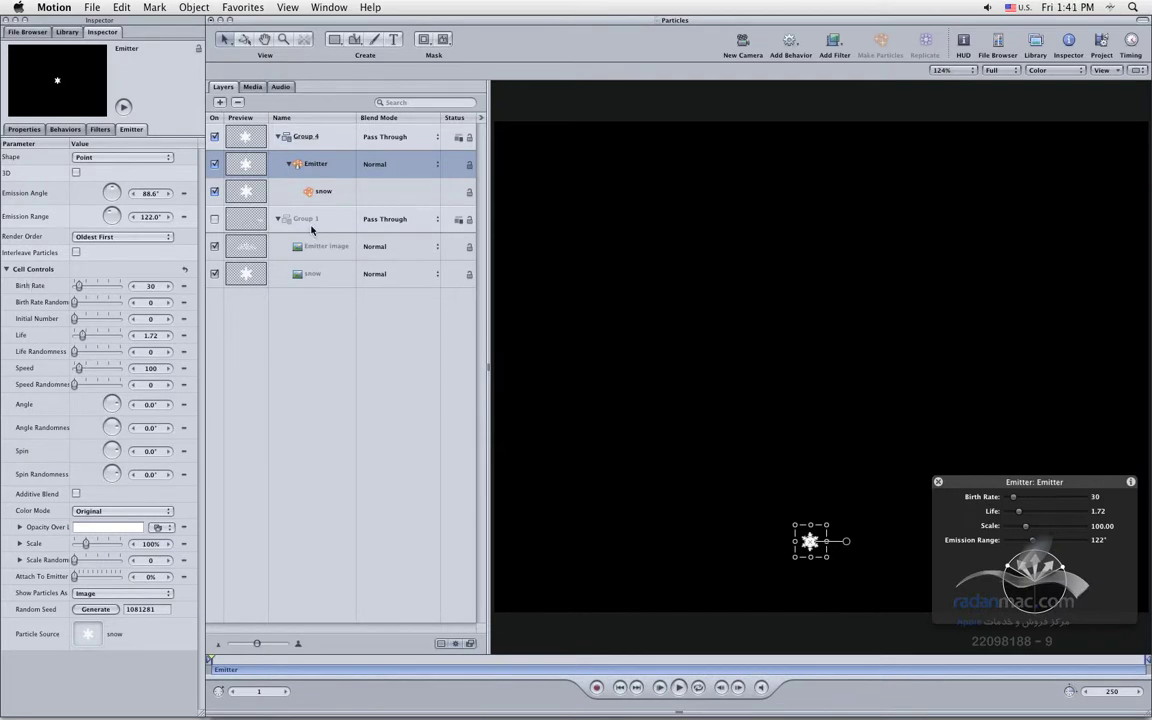
Select the Emitter layer with its Birth Rate parameter and play the particle animation.
click(324, 193)
click(318, 166)
click(30, 289)
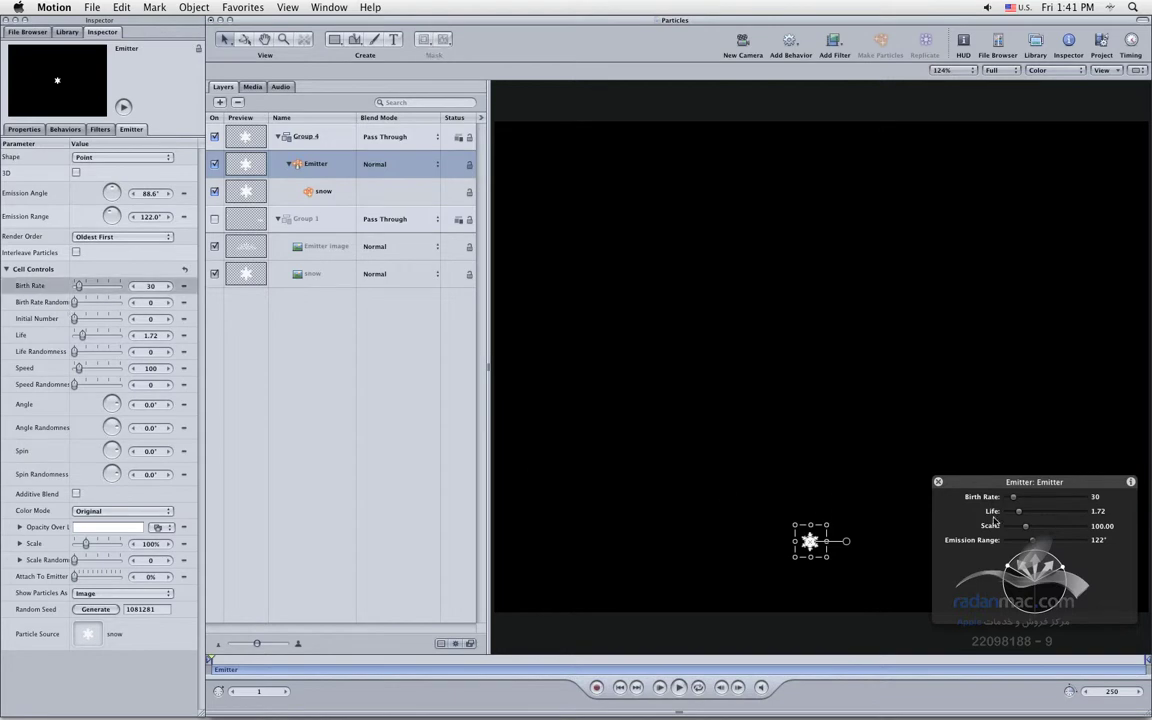
click(680, 686)
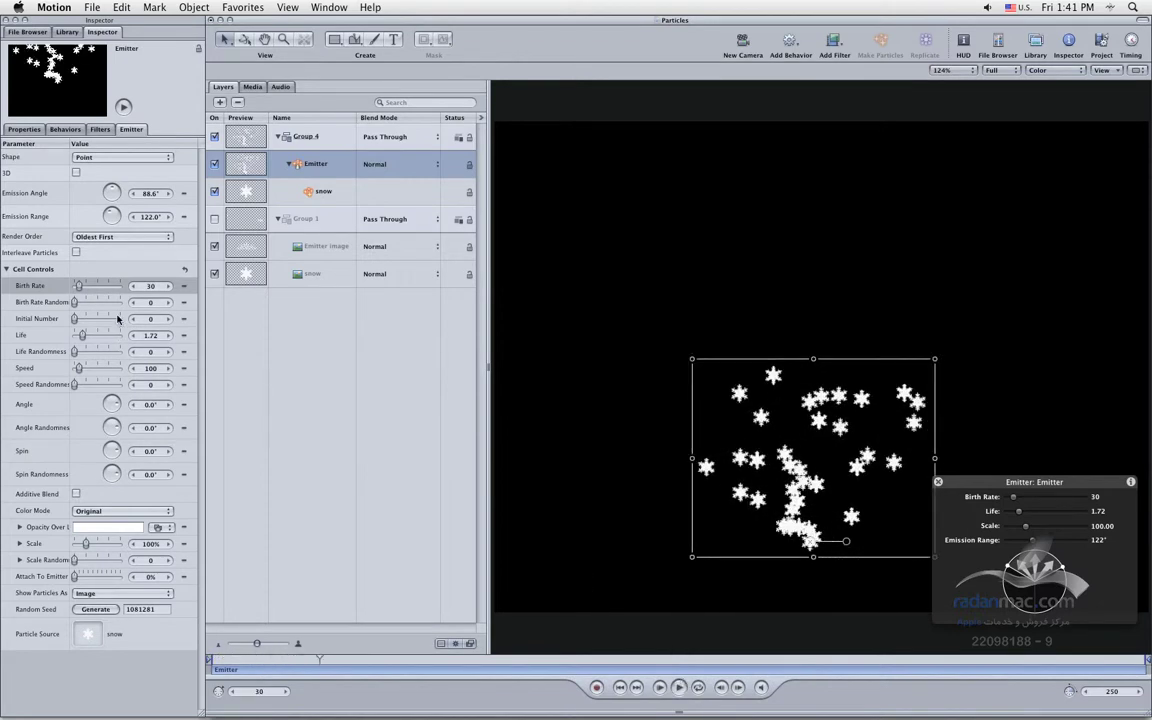
Raise the emitter's Birth Rate Randomness to 5 and play the animation to preview it.
click(168, 303)
click(168, 303)
click(168, 303)
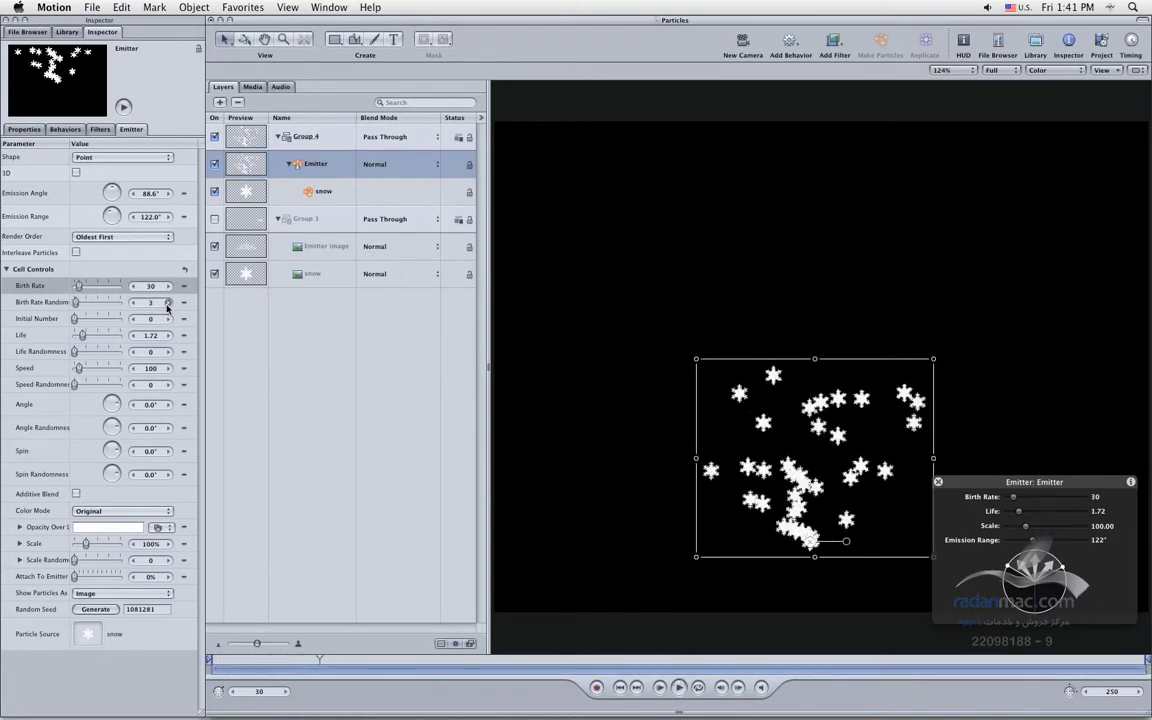
click(168, 303)
click(167, 304)
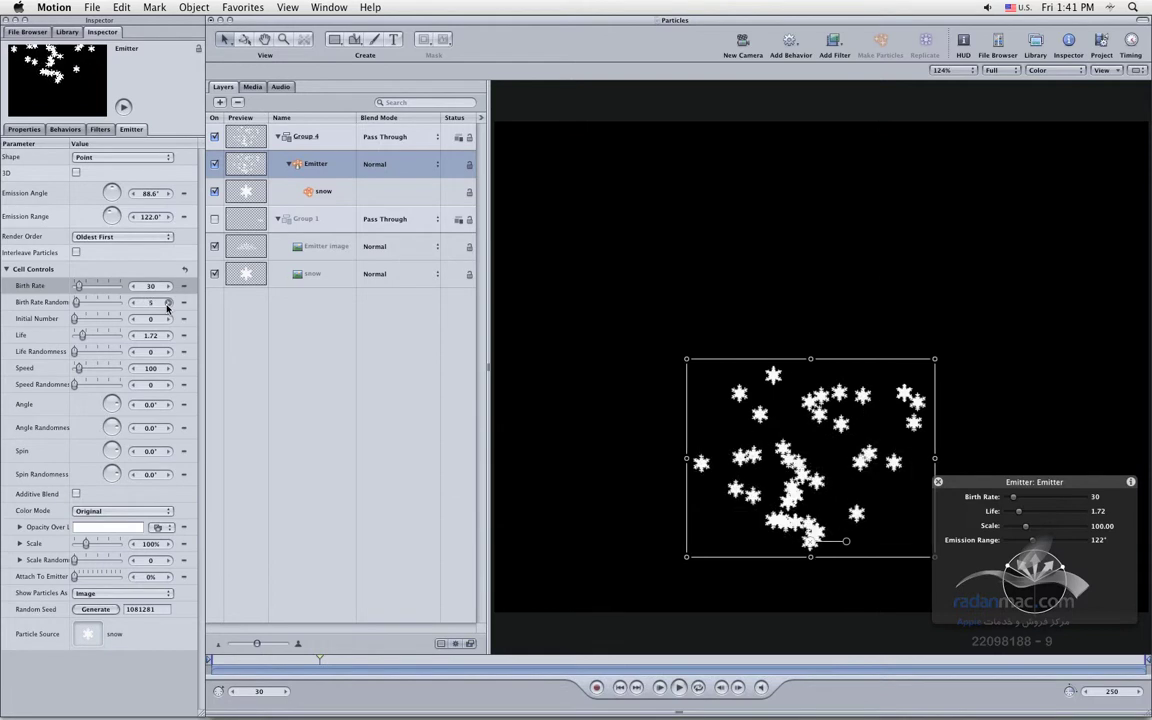
click(676, 687)
click(678, 687)
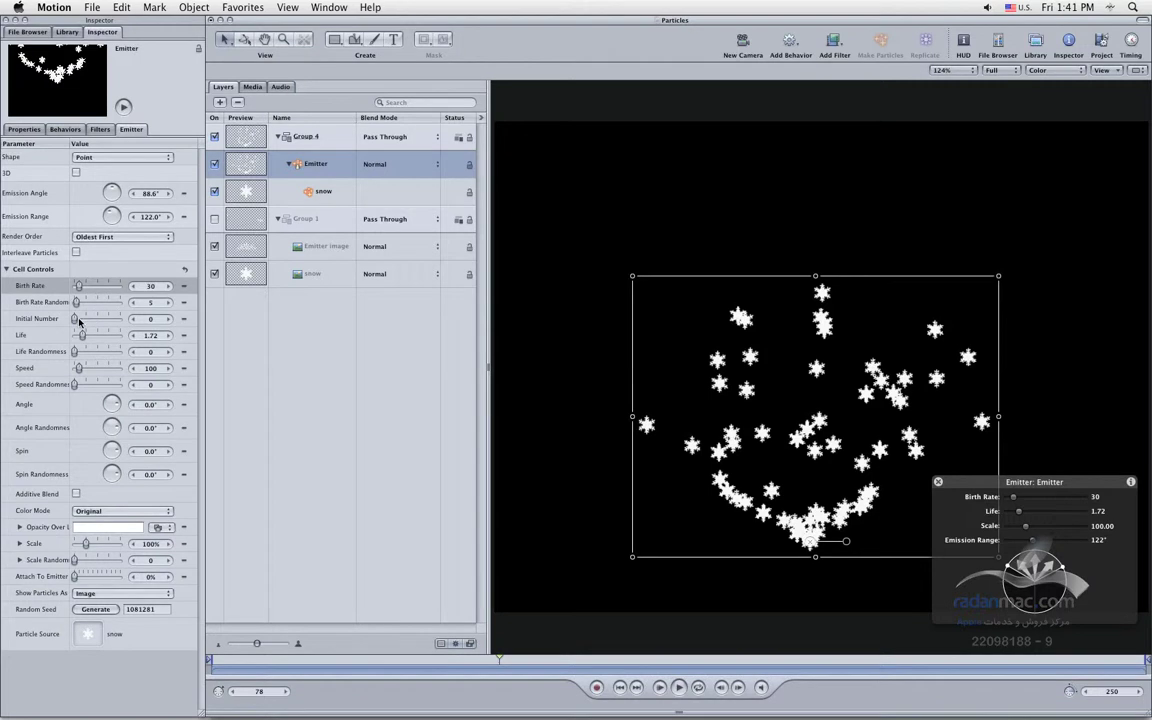
Set the emitter's Initial Number to 30 and play the animation from the first frame.
double_click(154, 321)
text(30)
key(Return)
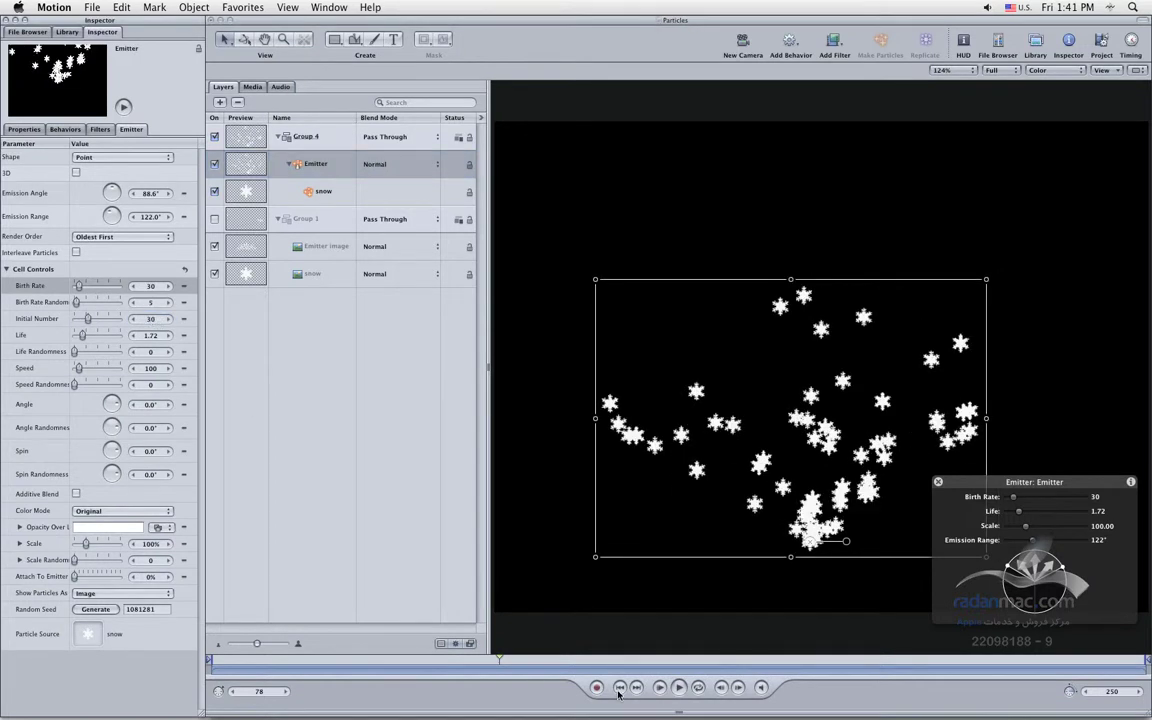
click(620, 687)
key(space)
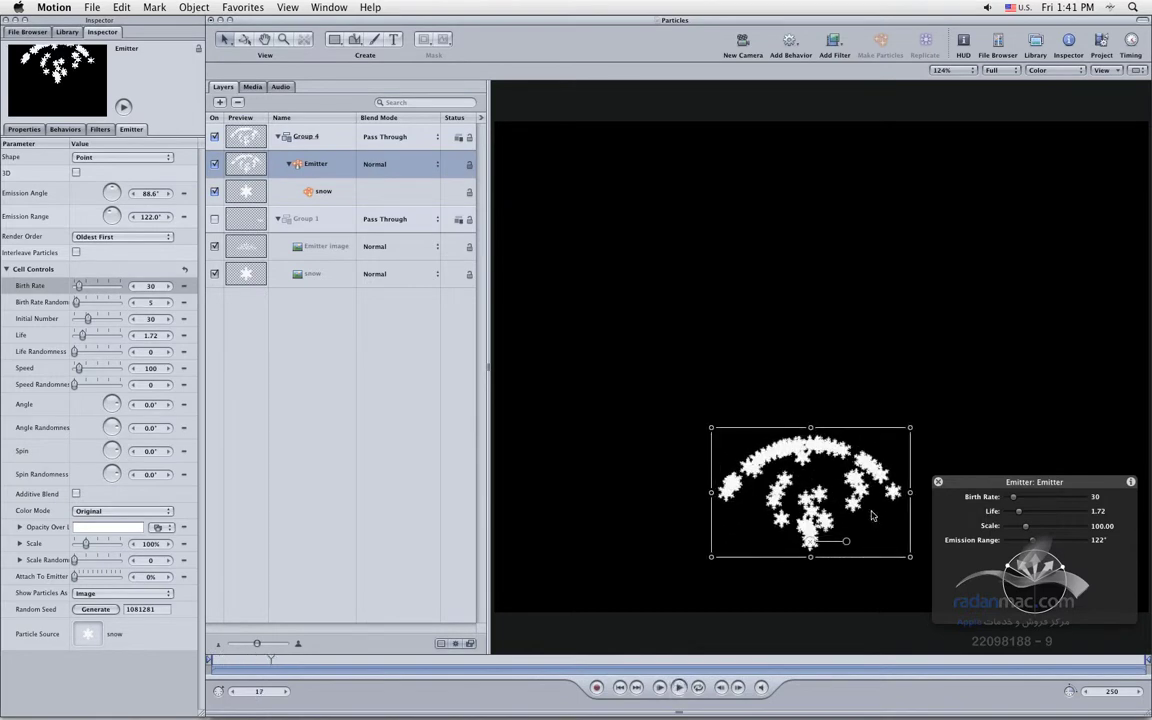
Return the emitter's Initial Number to 0 and replay the animation from the start.
click(152, 319)
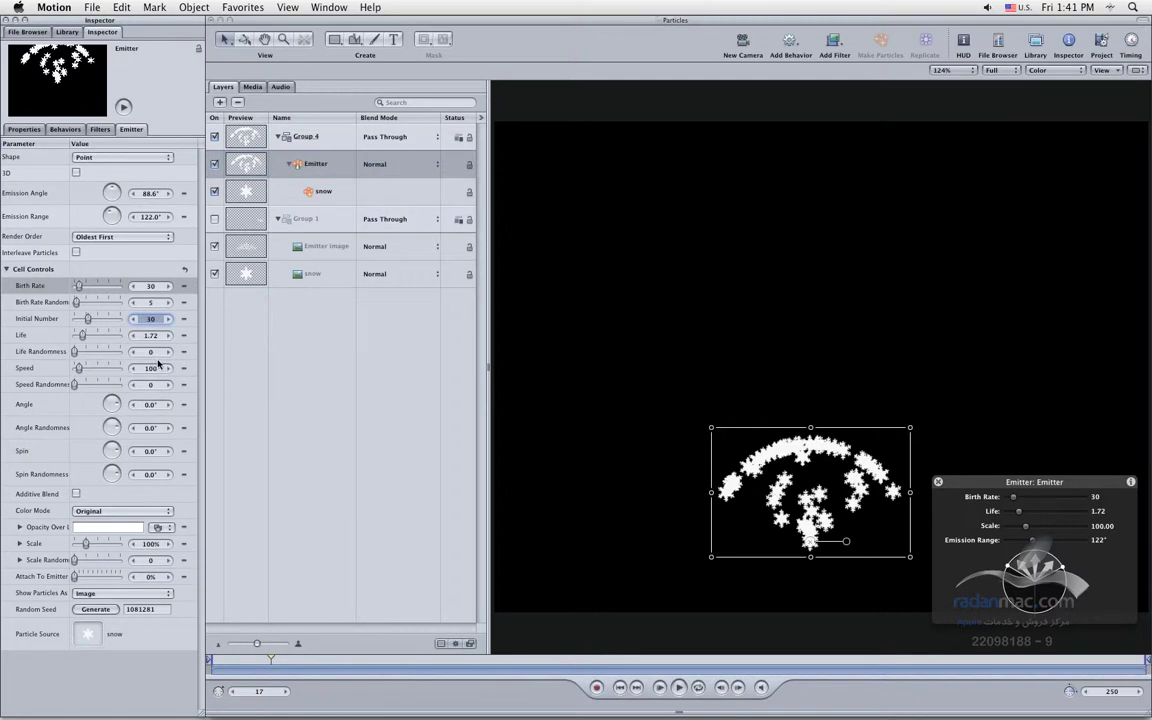
text(0)
key(Return)
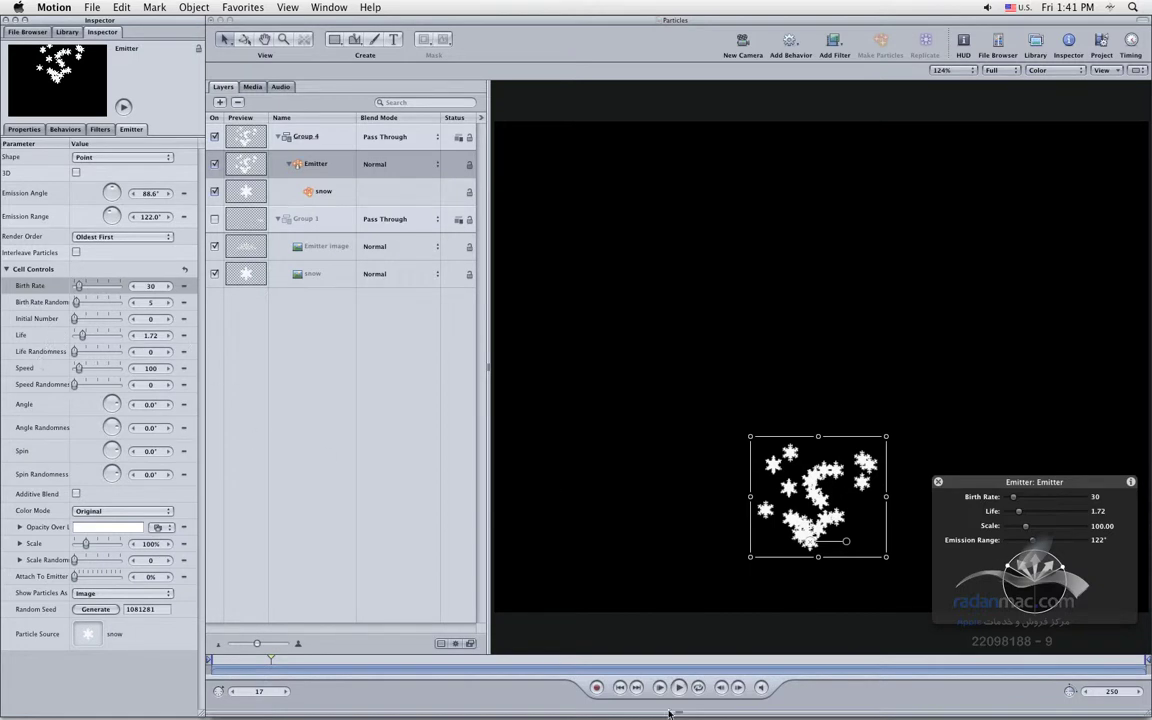
click(621, 688)
click(678, 688)
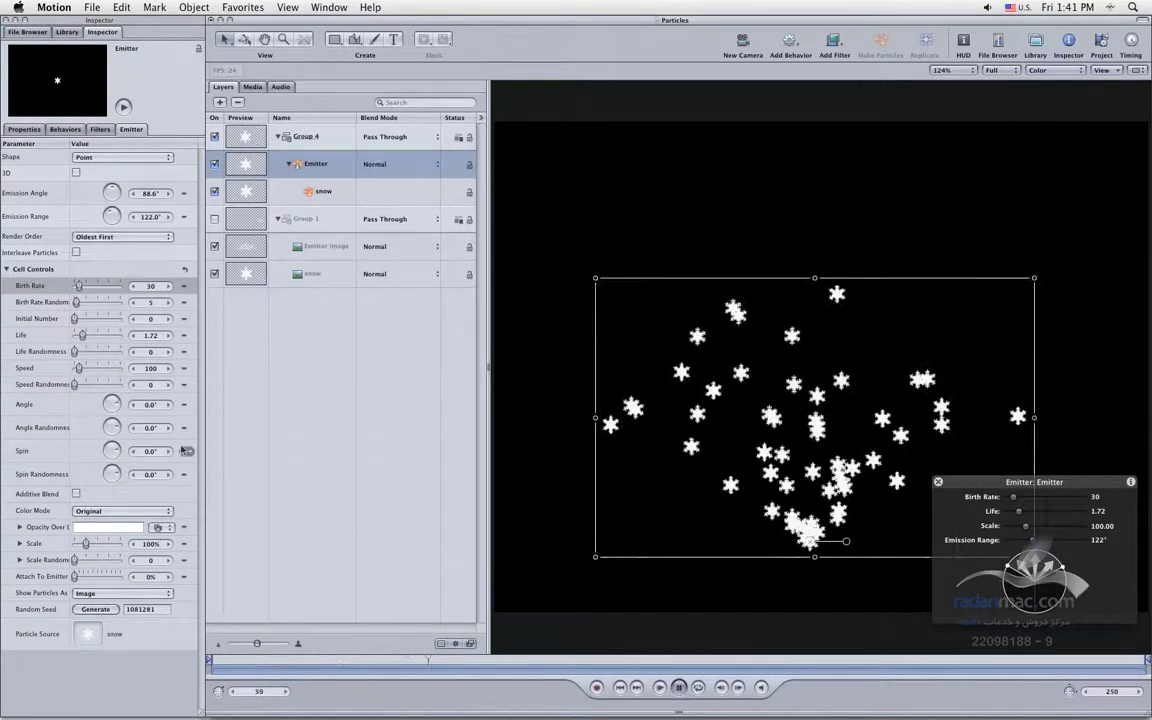
Raise the emitter's Life Randomness to 10 and replay the animation from the start.
click(168, 352)
click(168, 352)
click(168, 352)
click(168, 352)
click(168, 352)
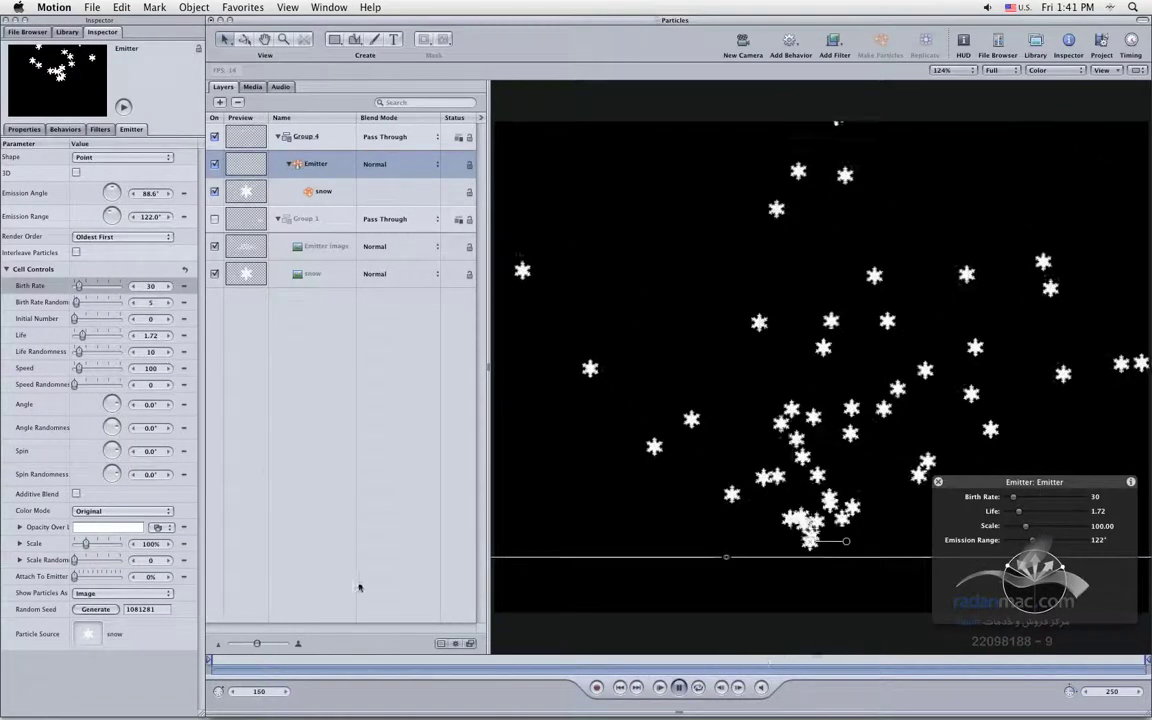
click(619, 688)
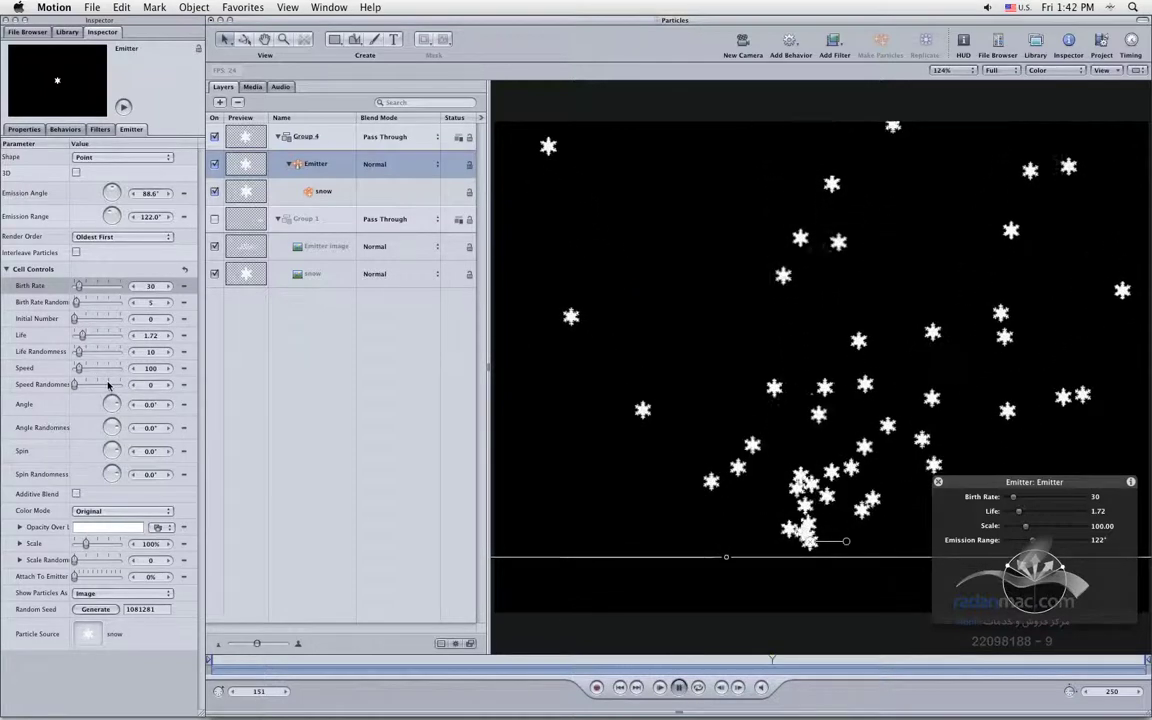
Try a Speed Randomness of 25 on the emitter, replay the animation, and return the value to 0.
click(167, 385)
click(167, 385)
click(167, 385)
click(167, 385)
click(167, 385)
click(167, 385)
click(167, 385)
click(167, 385)
click(167, 385)
click(167, 385)
click(167, 385)
click(167, 385)
click(167, 385)
drag(167, 392, 167, 392)
click(167, 386)
click(167, 386)
click(167, 386)
click(167, 386)
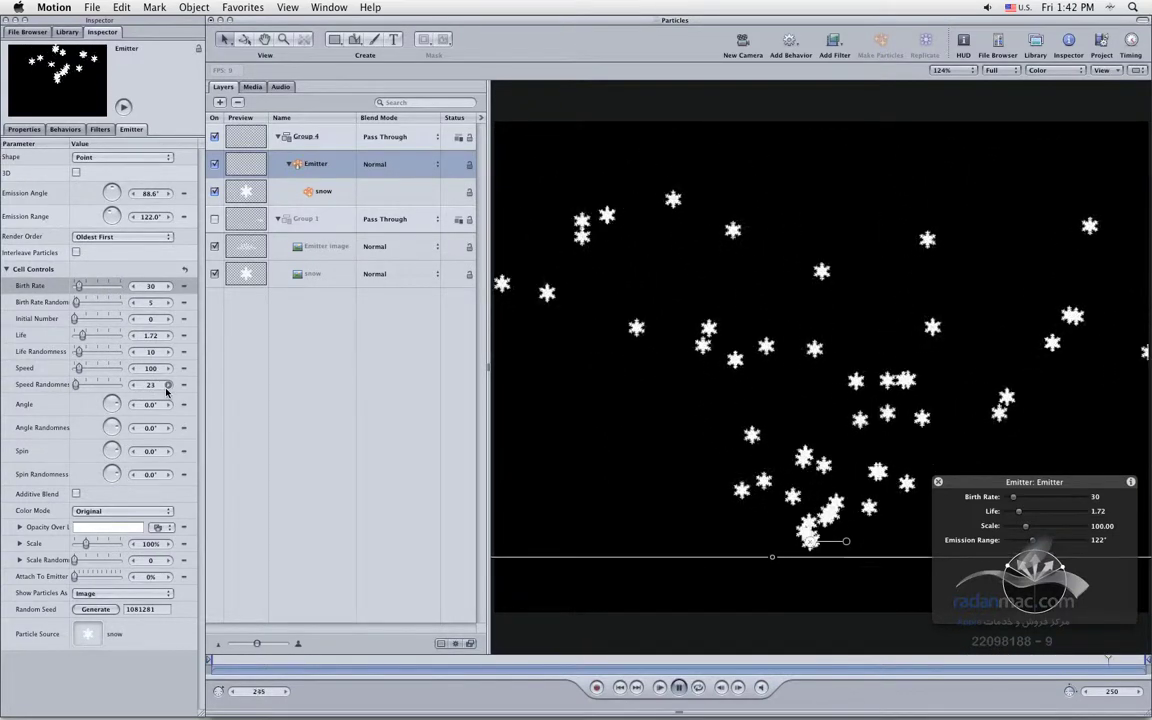
click(620, 688)
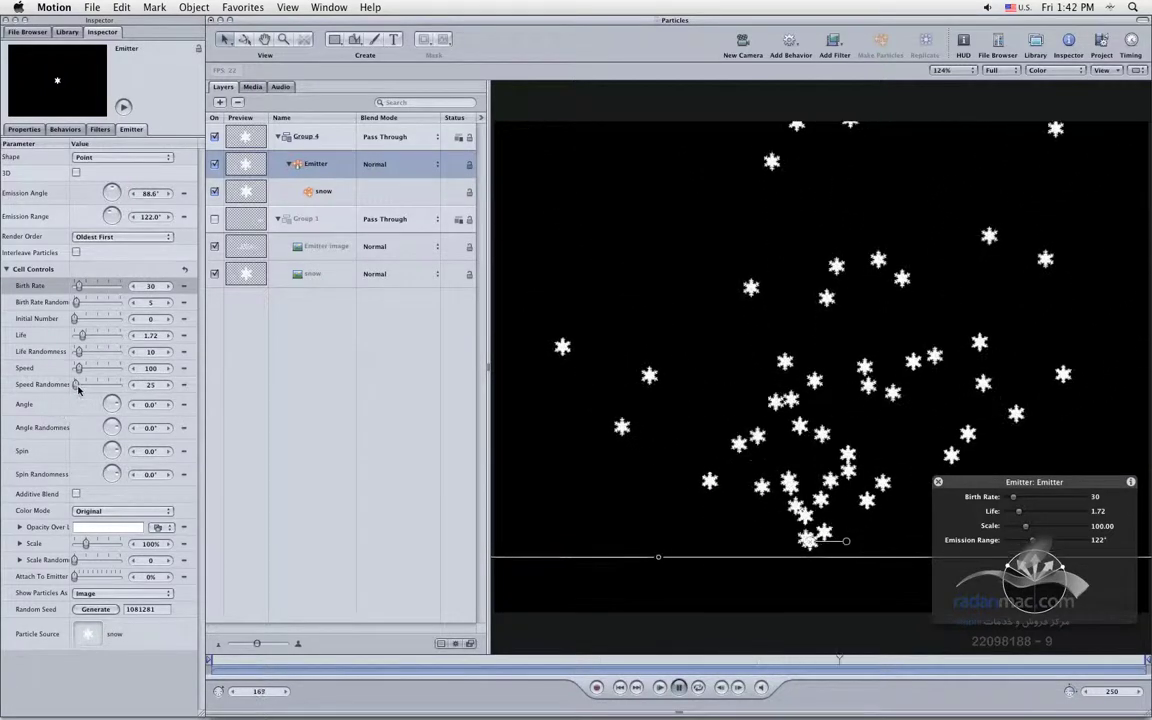
drag(77, 385, 70, 385)
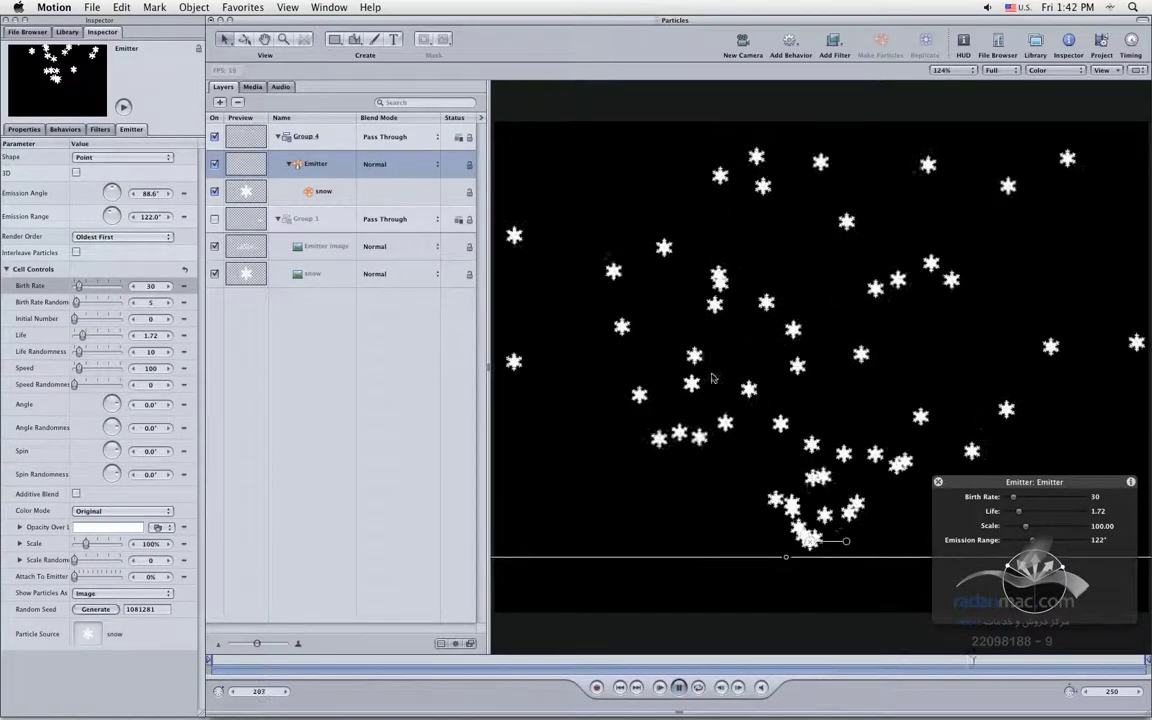
Set the emitter's particle Angle to 30° and replay the animation from the start.
double_click(154, 404)
text(30)
key(Return)
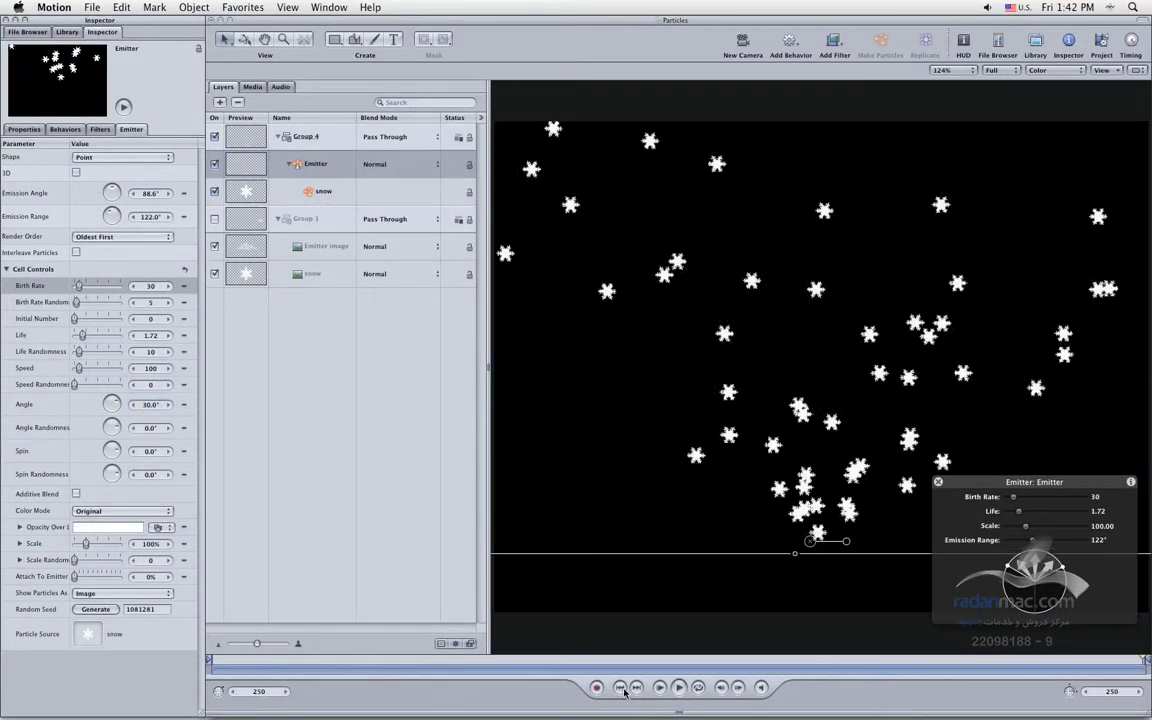
click(621, 687)
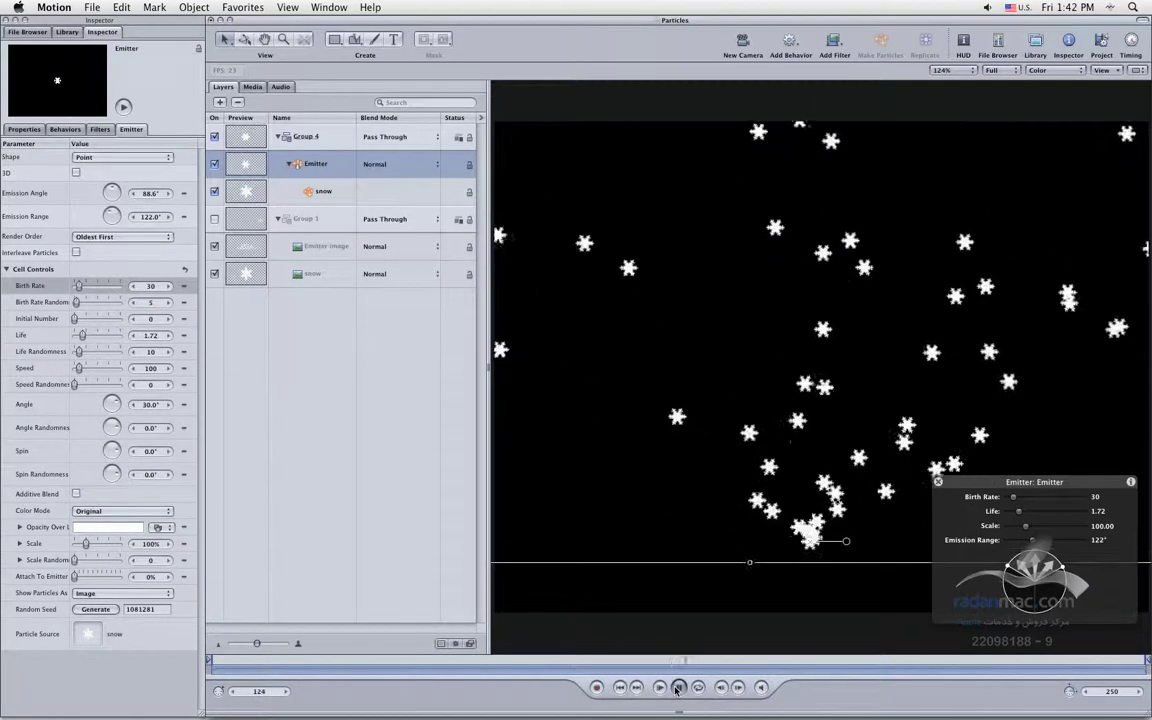
Set the emitter's particle Angle to 150° and replay the animation from the first frame.
click(677, 688)
click(155, 403)
text(1)
key(Return)
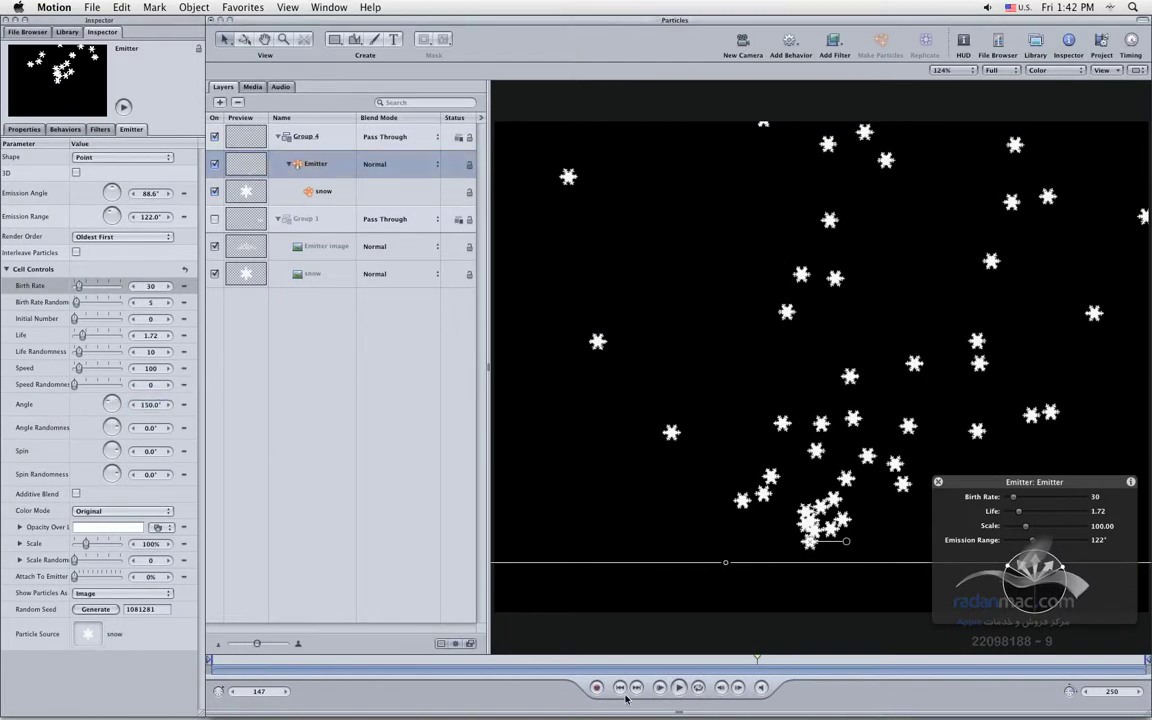
click(621, 689)
click(676, 690)
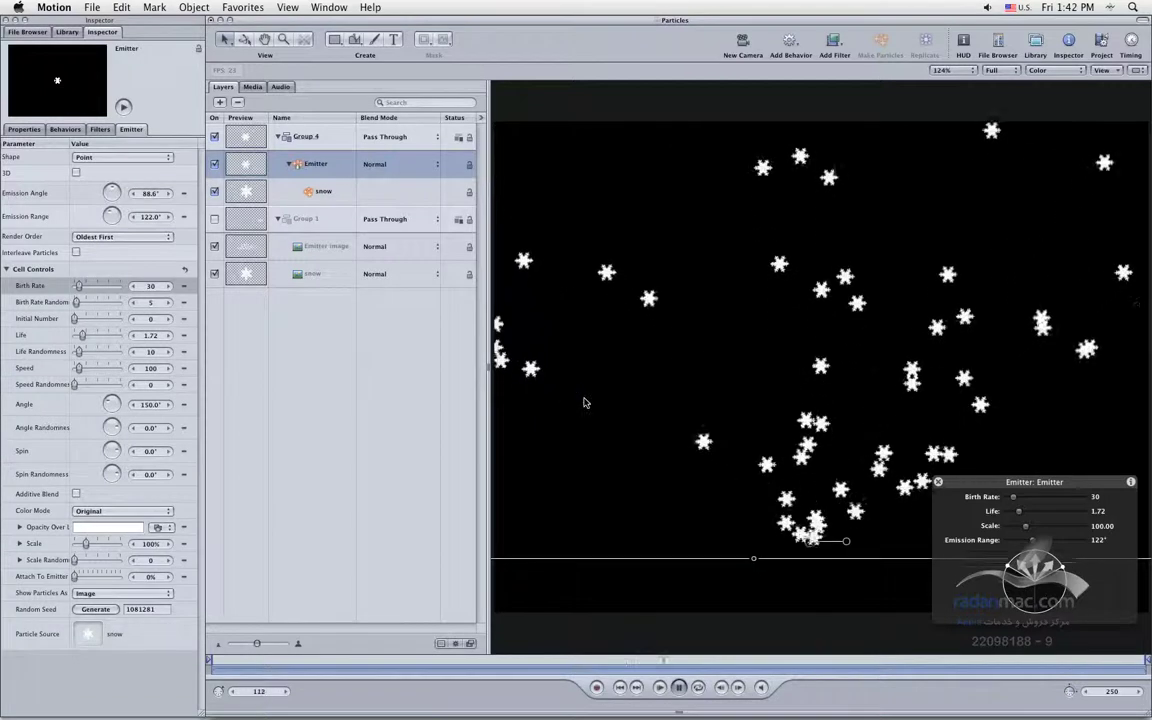
Set the emitter's Angle Randomness to 90° and play the animation from the first frame.
double_click(148, 429)
text(90)
key(Return)
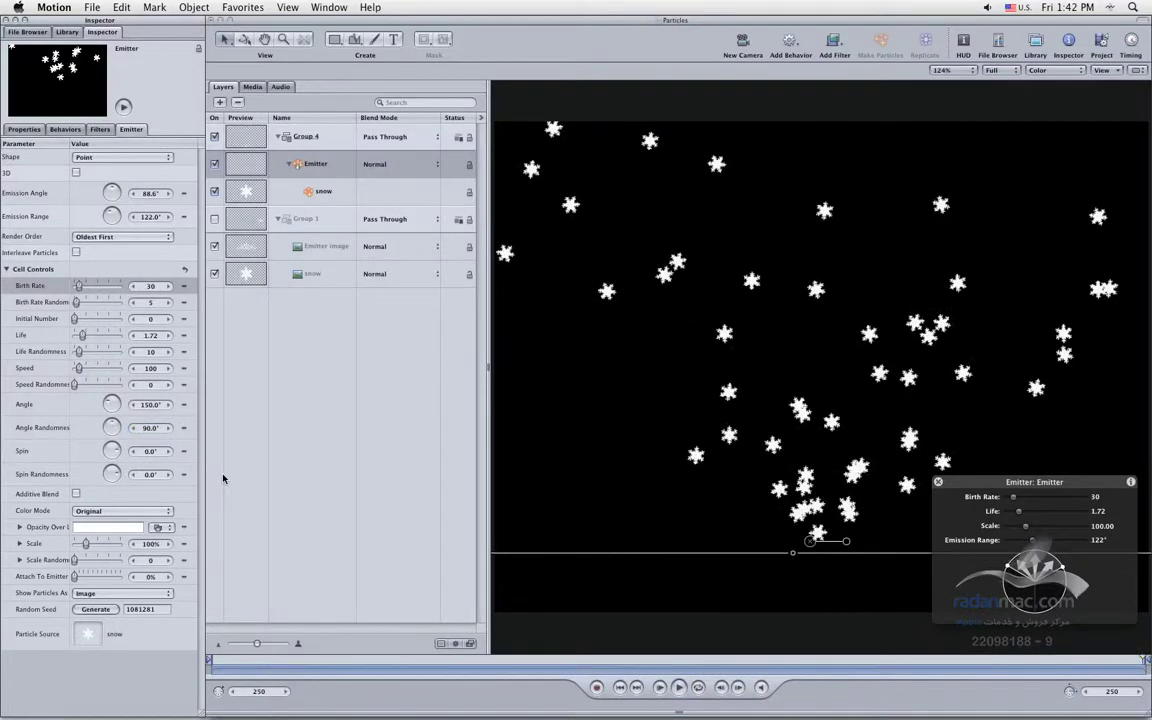
click(653, 690)
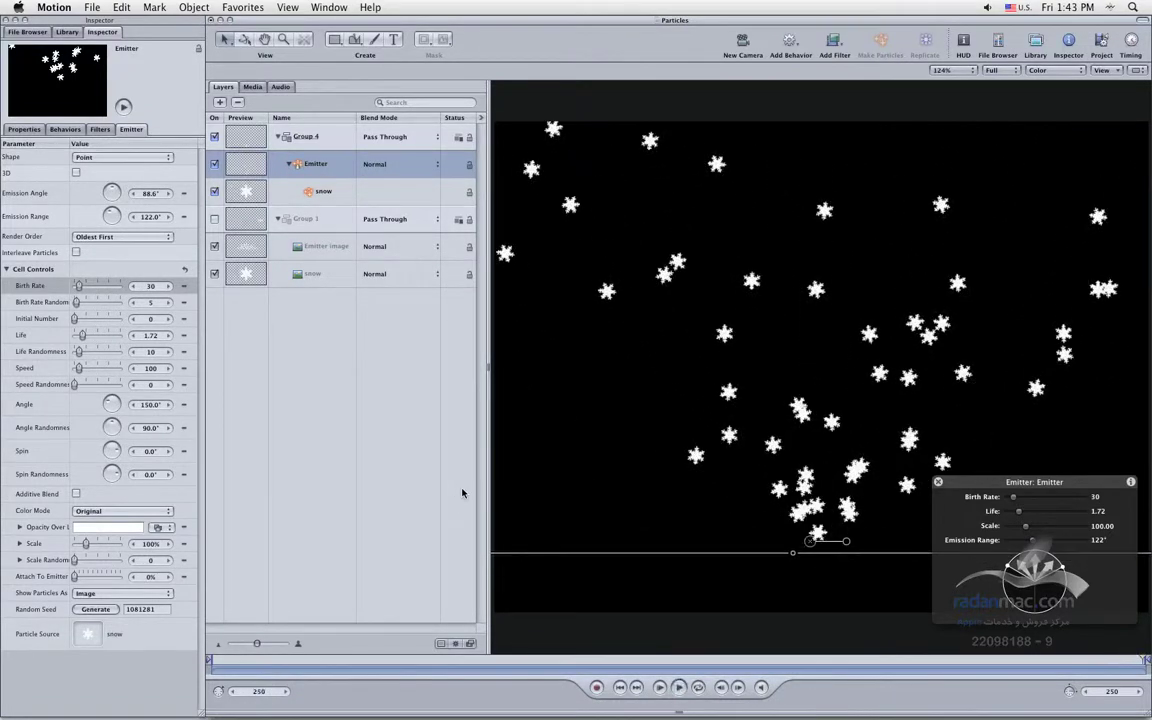
click(619, 687)
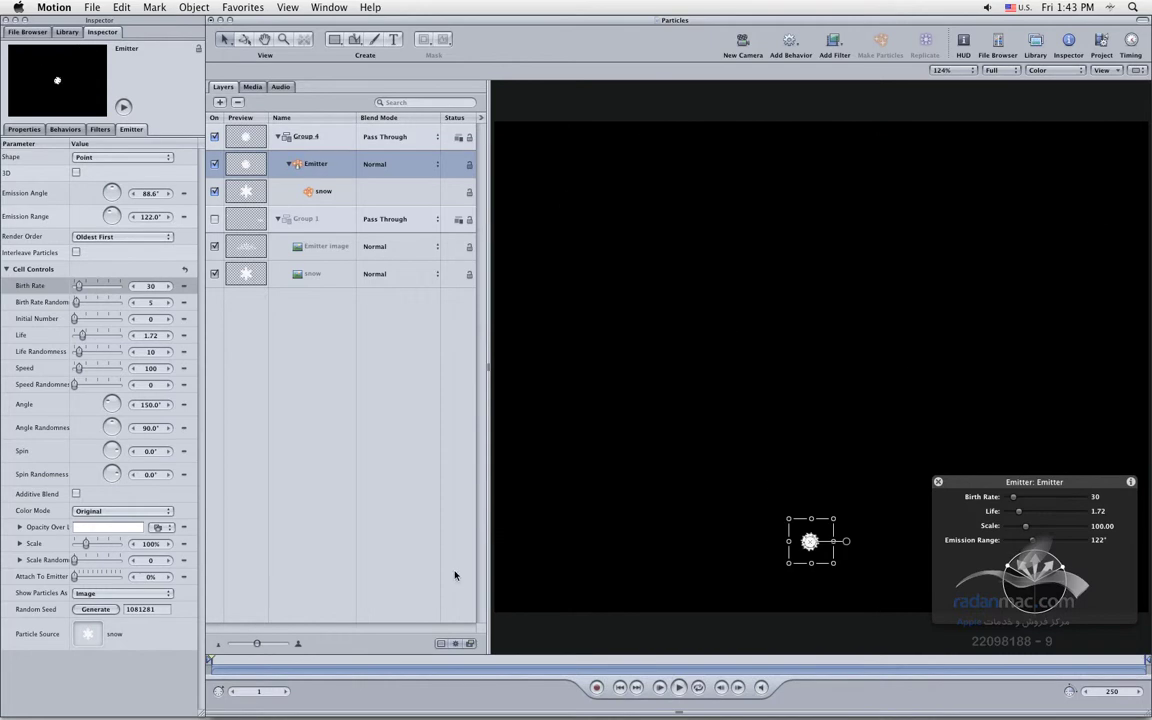
click(679, 687)
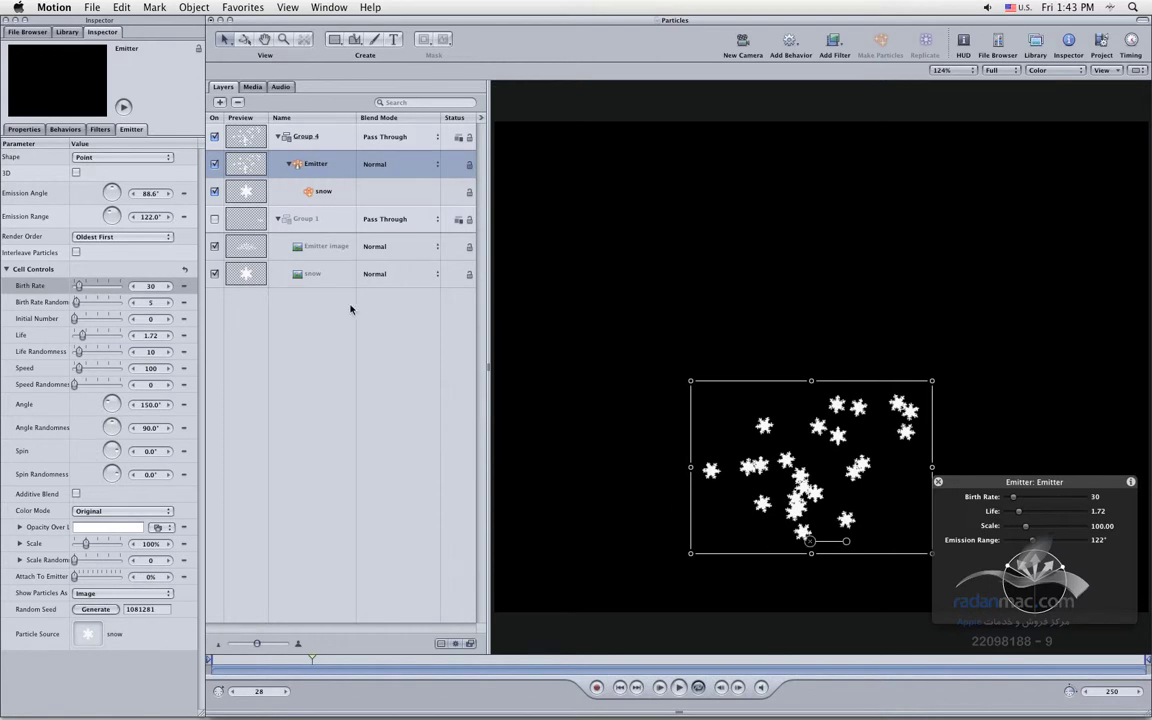
Show Group 1 with its Emitter image hidden, enlarge the snow source image on the canvas, and hide Group 1 again.
click(257, 278)
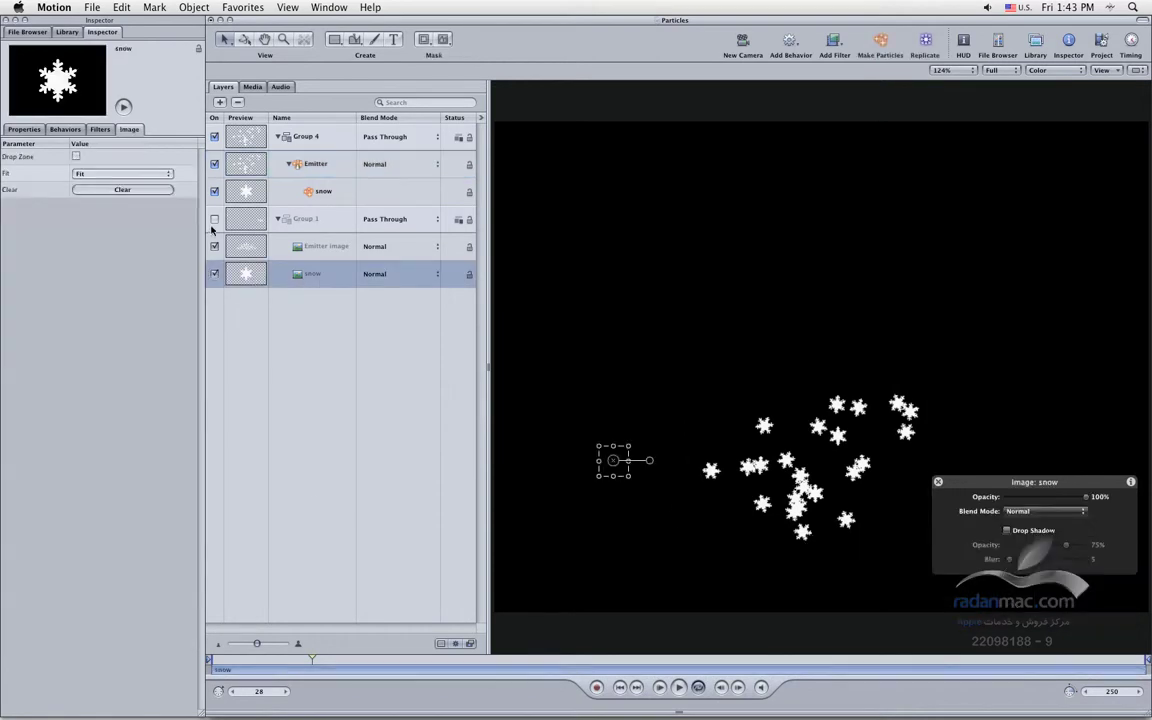
click(214, 219)
click(214, 246)
click(274, 278)
mouse_move(628, 478)
mouse_down()
mouse_move(647, 493)
mouse_move(616, 485)
mouse_up()
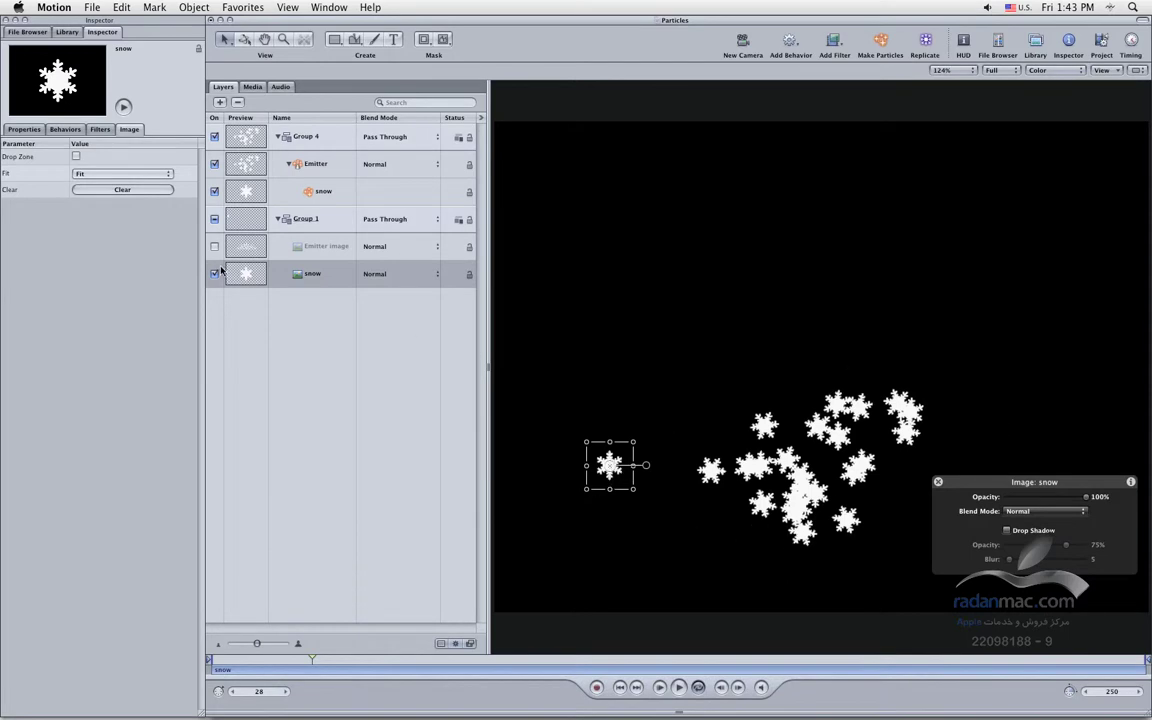
click(214, 219)
Set the Emitter layer's Spin to 60° and replay the animation from the start.
click(321, 191)
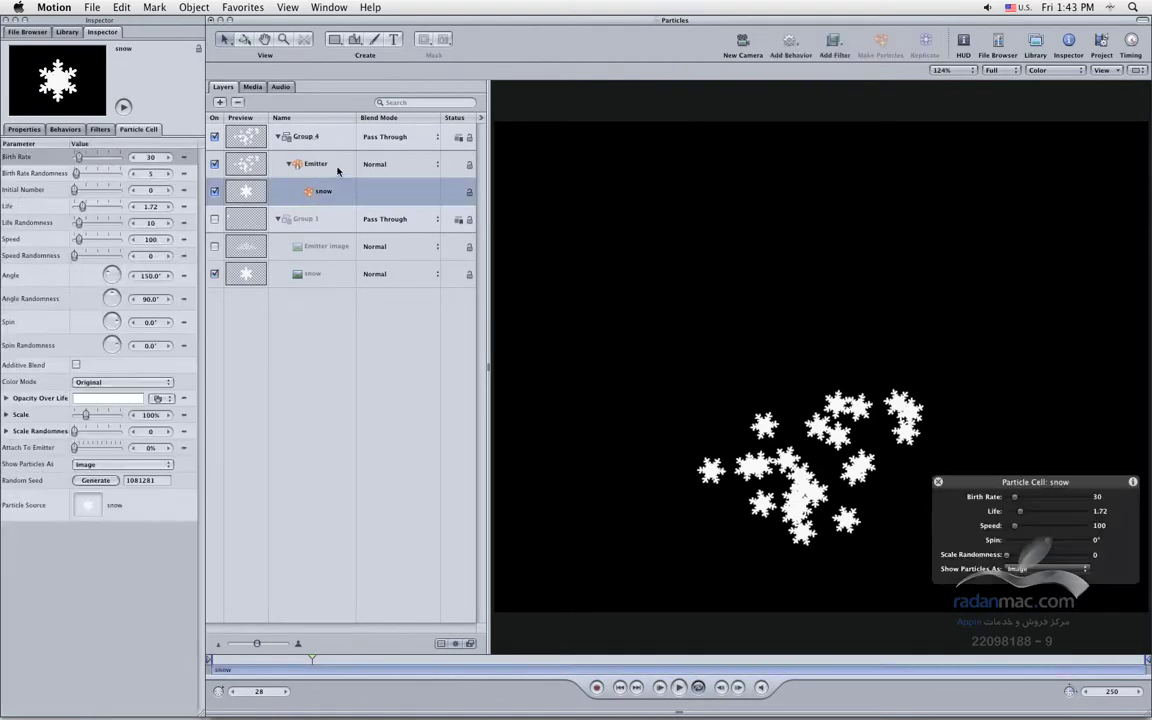
click(325, 164)
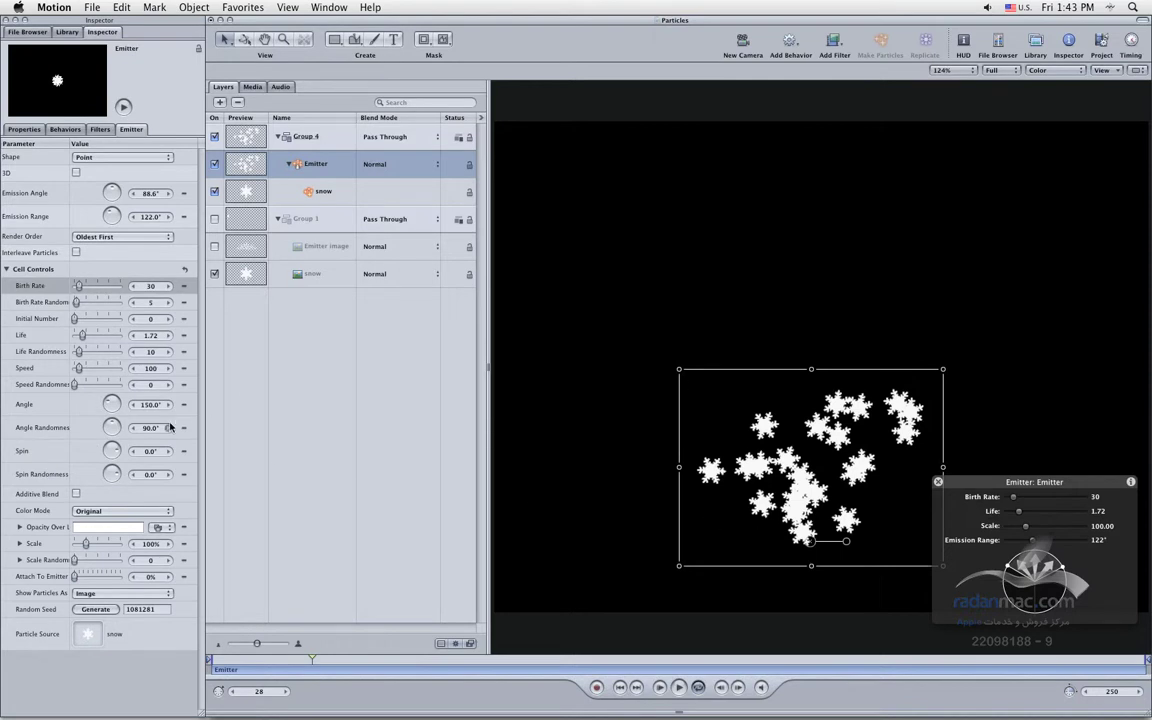
click(152, 455)
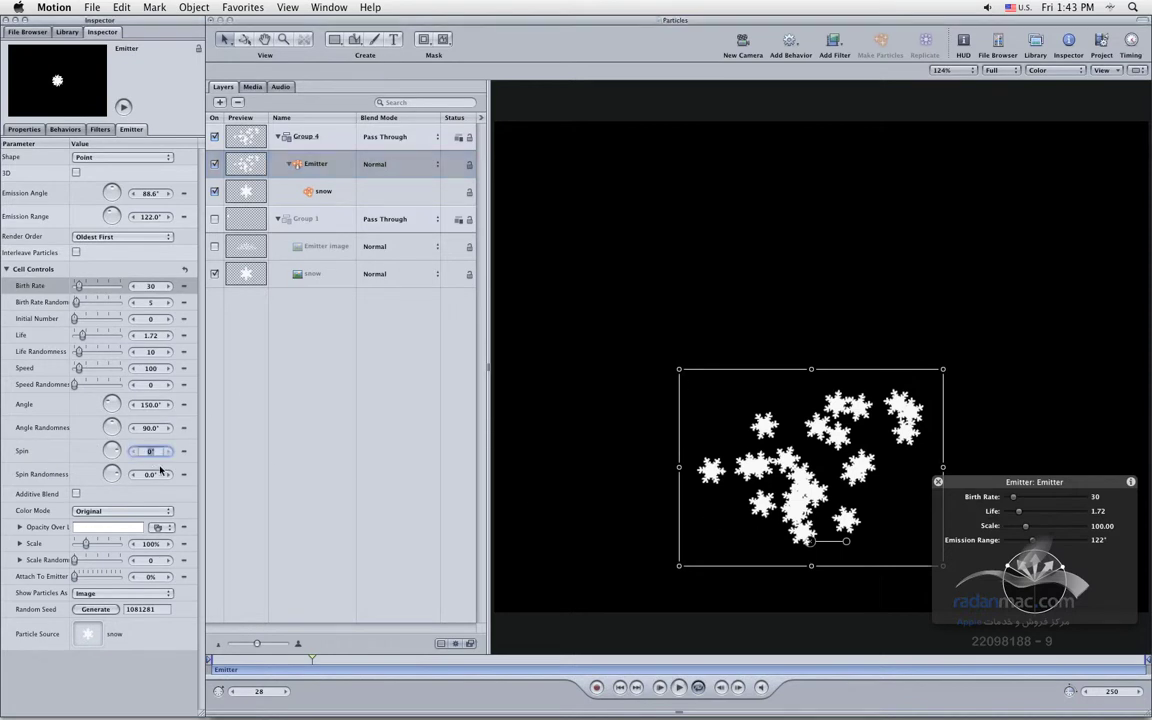
key(Return)
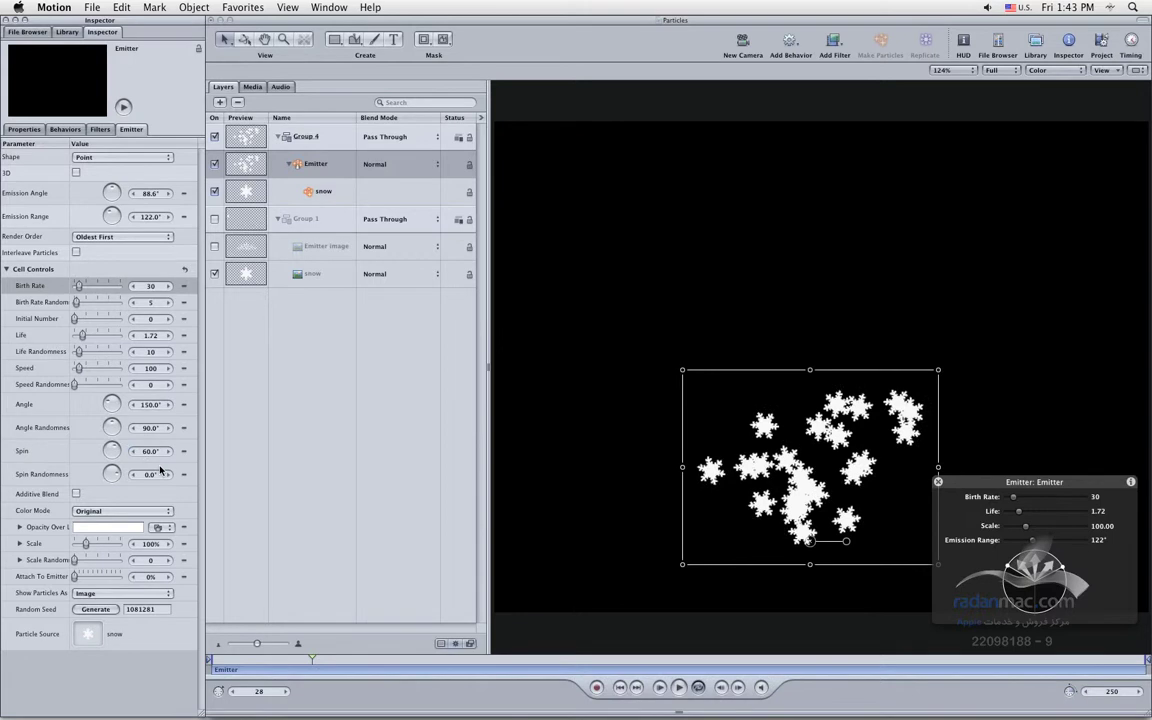
click(619, 687)
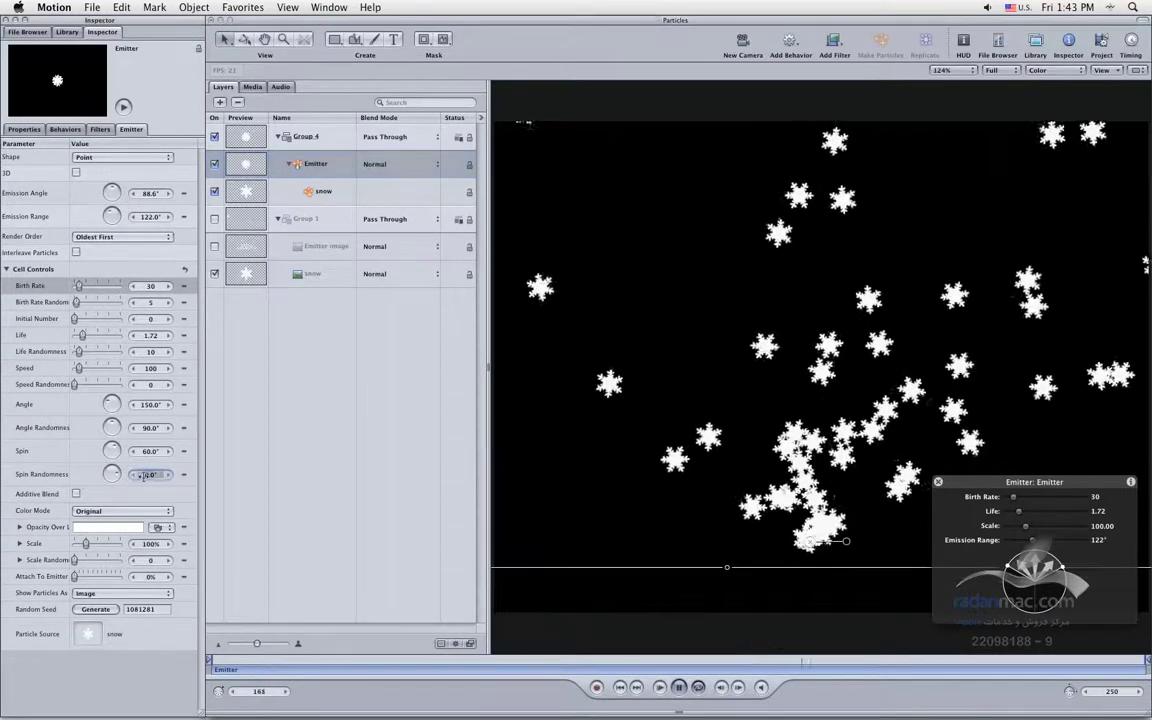
Set the emitter's Spin Randomness to 30° and return playback to the first frame.
text(30)
key(Return)
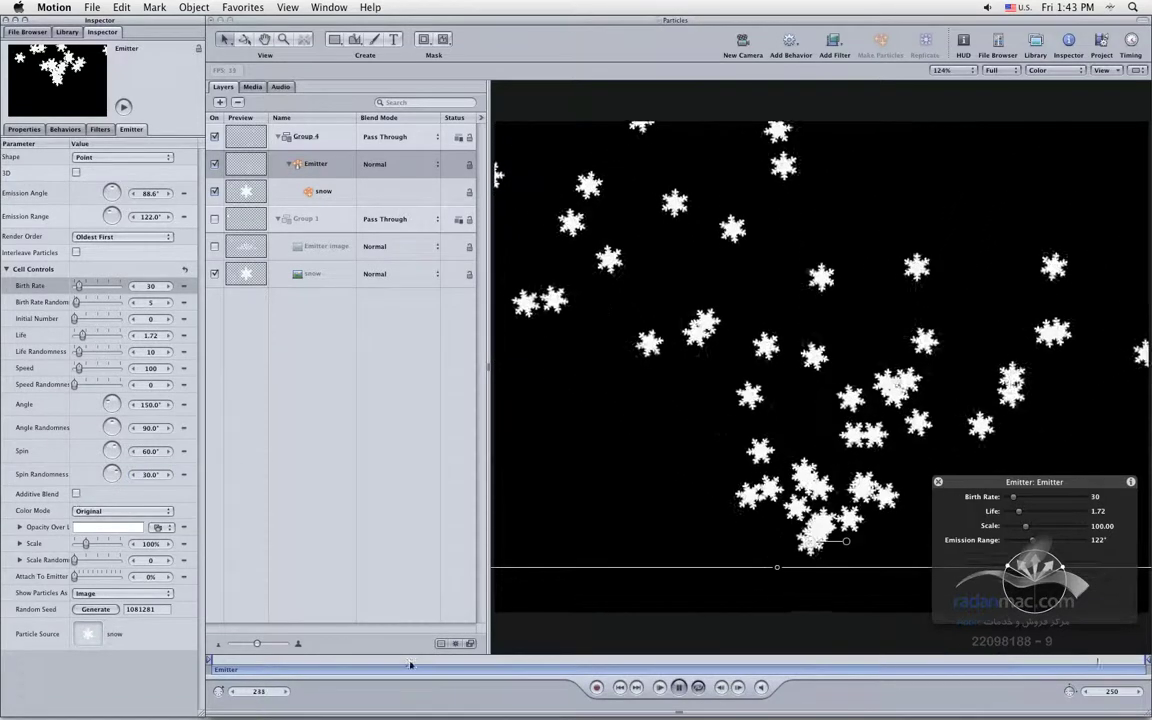
click(620, 687)
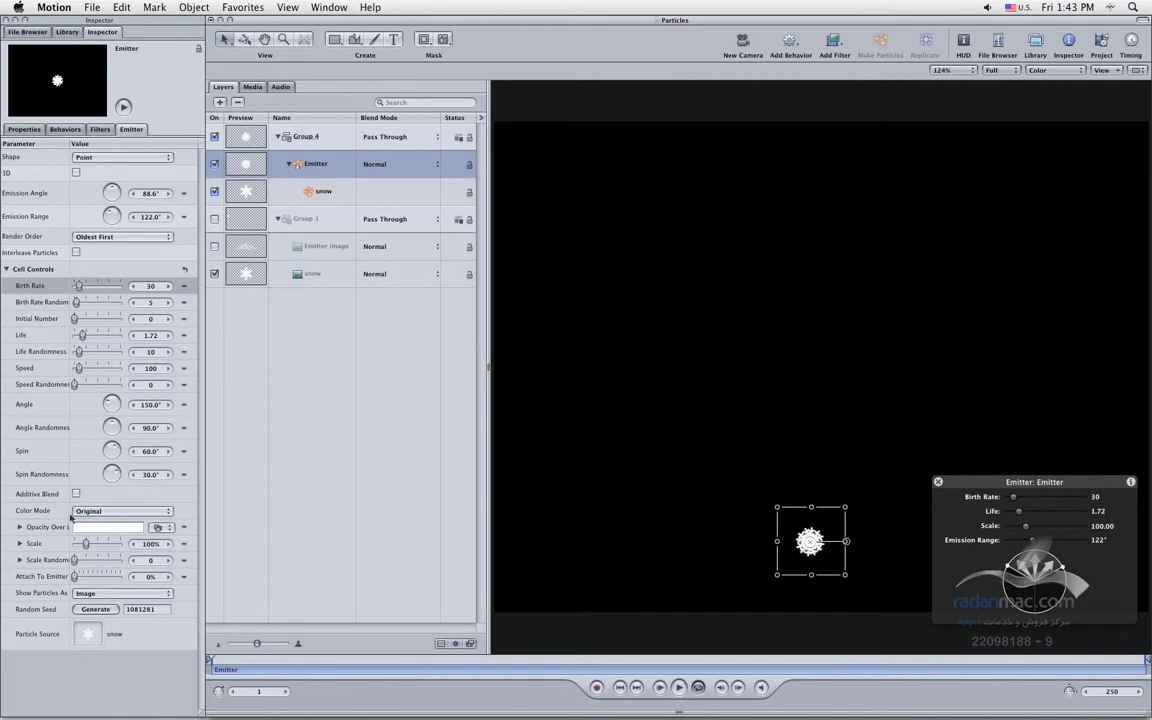
Change the emitter's Color Mode to Colorize.
click(28, 512)
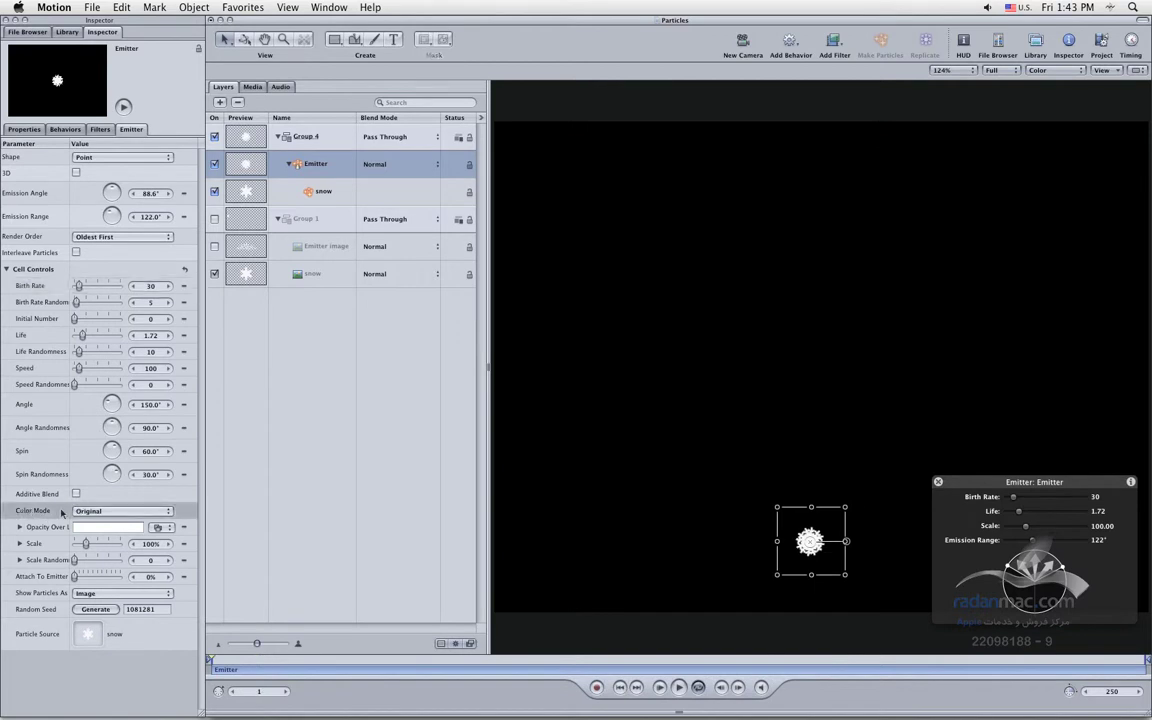
click(136, 512)
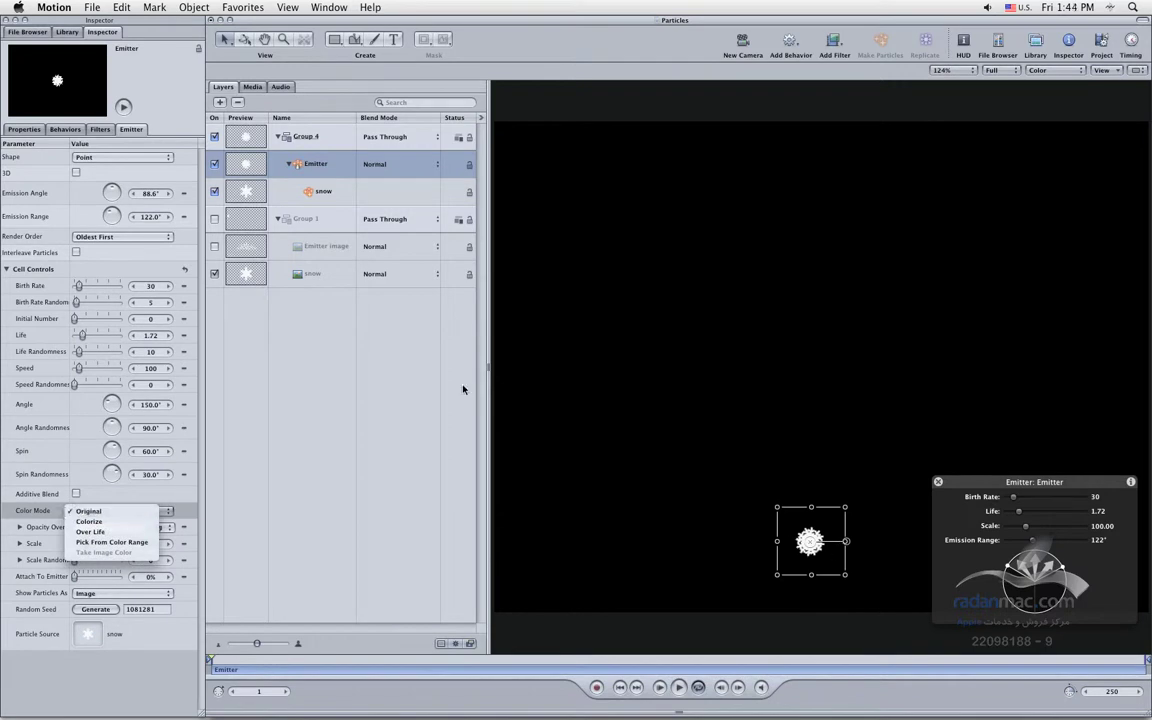
click(113, 522)
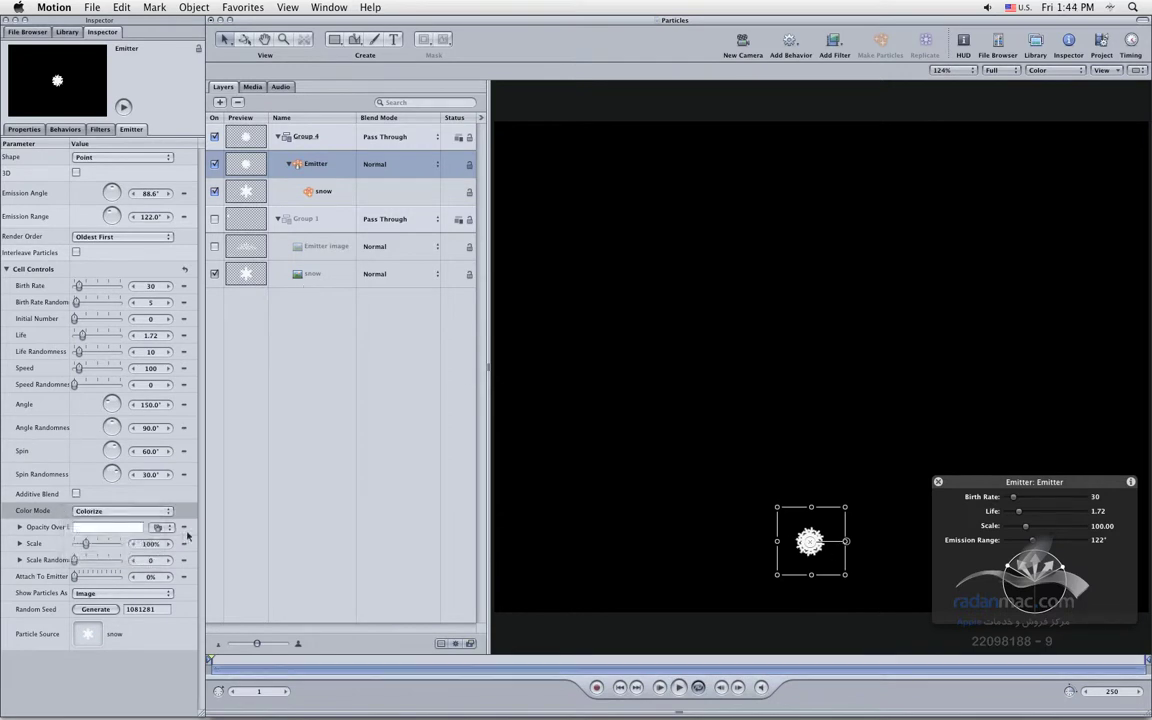
Colorize the emitter's particles orange-red with Red 1.00, Green 0.23 and Blue 0.08, and preview the animation.
click(250, 278)
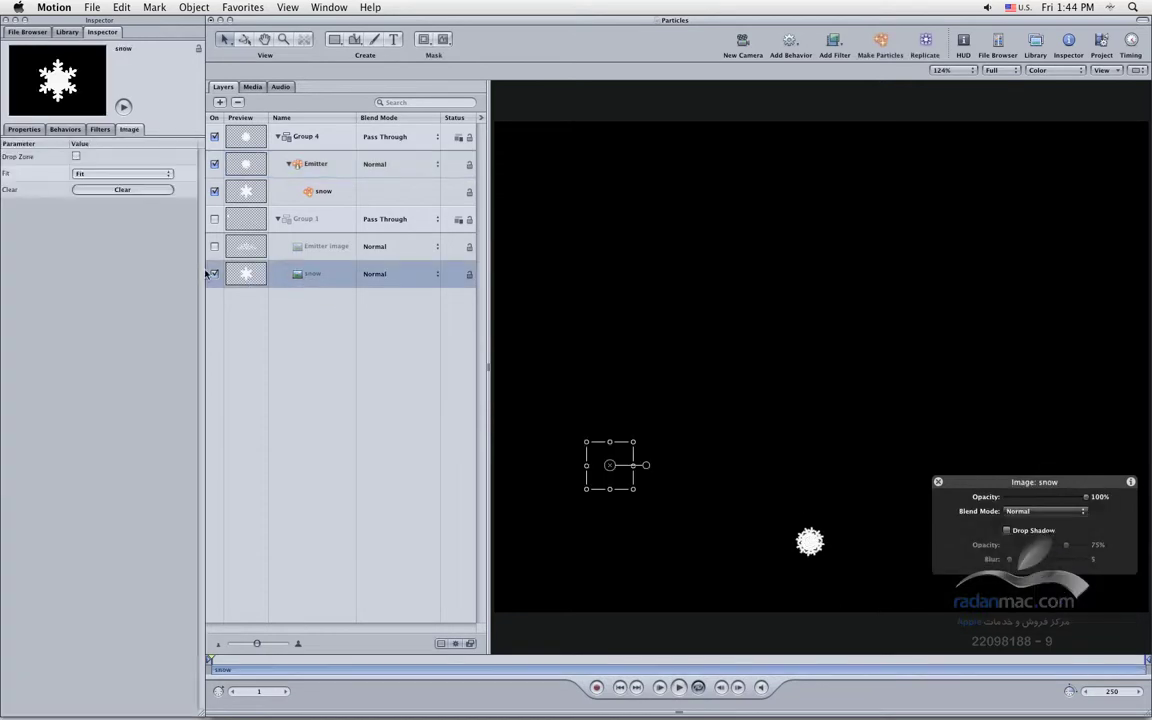
click(334, 168)
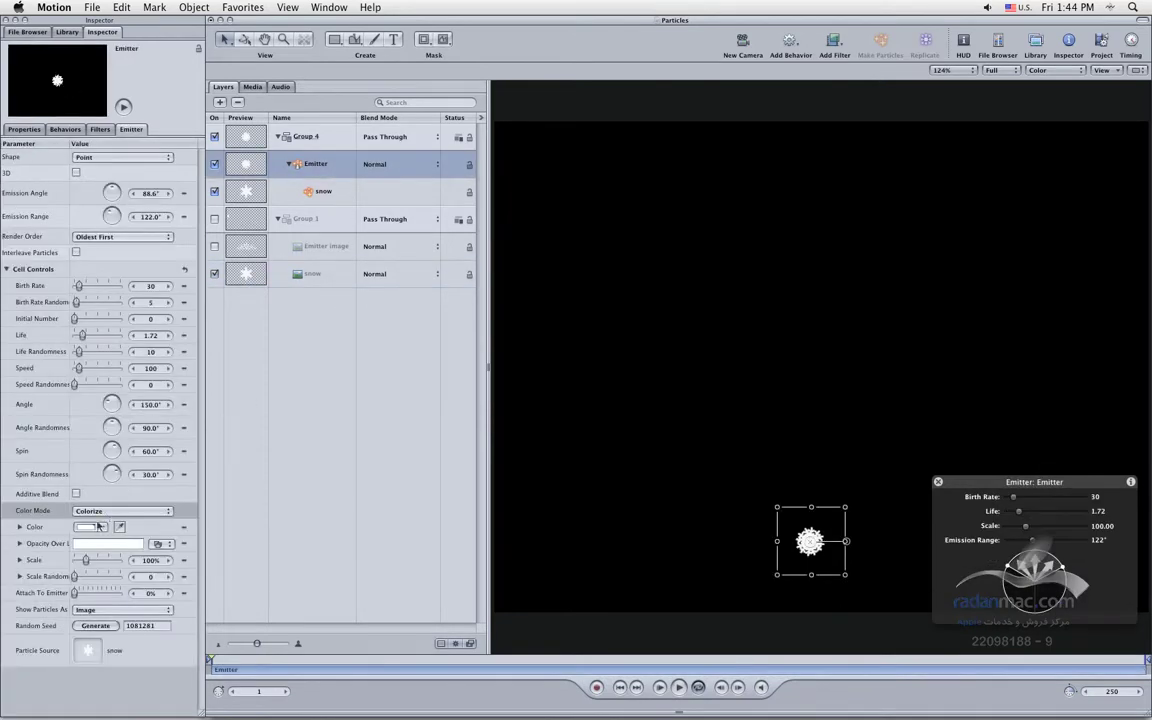
click(18, 527)
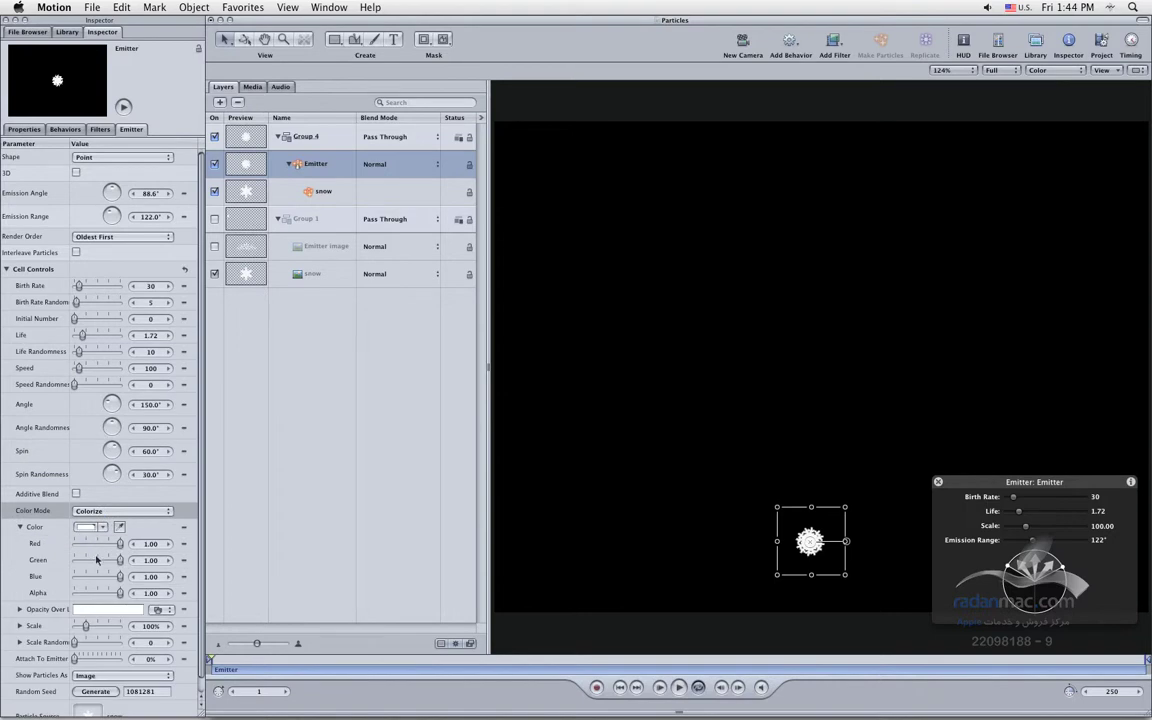
drag(98, 549, 95, 551)
mouse_move(100, 562)
mouse_down()
mouse_move(91, 559)
mouse_move(110, 547)
mouse_move(110, 577)
mouse_move(76, 578)
mouse_move(121, 543)
mouse_move(83, 561)
mouse_up()
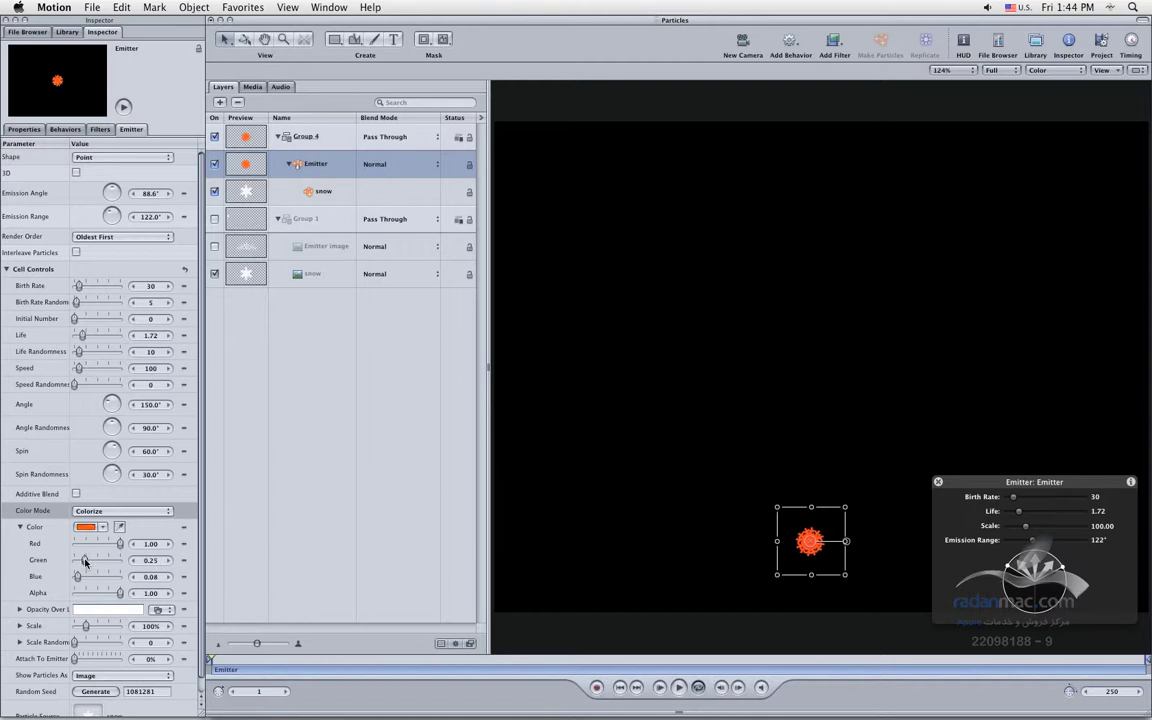
click(678, 687)
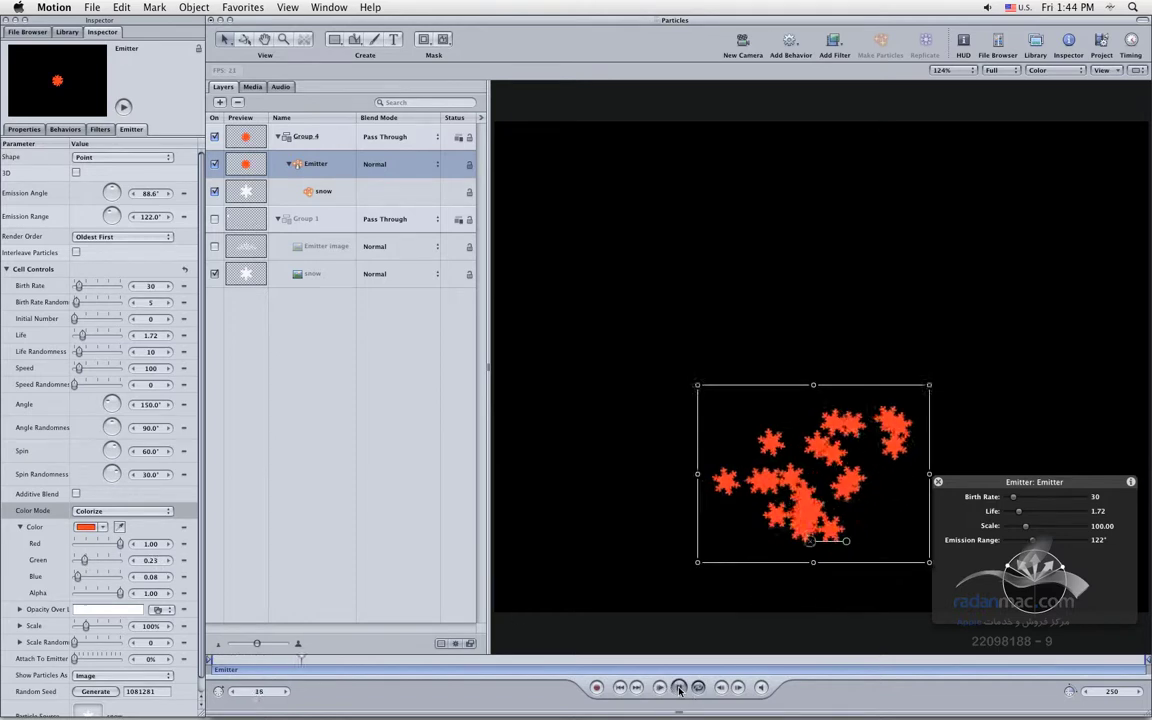
click(678, 687)
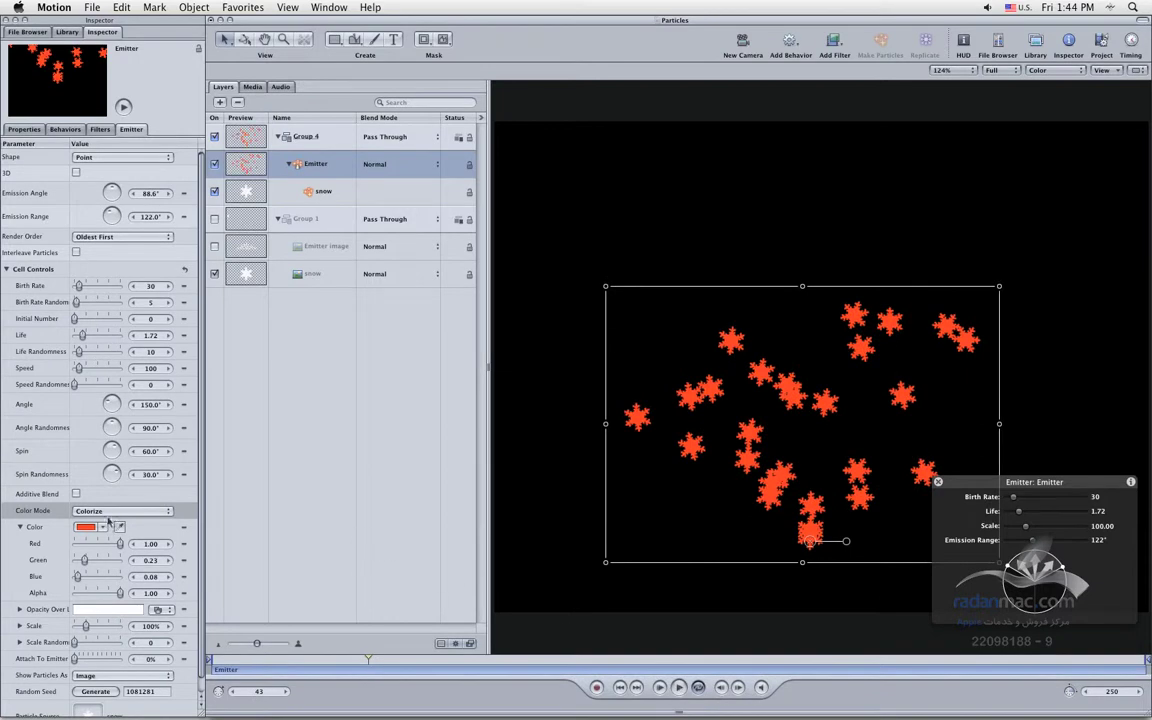
Enable Additive Blend for the emitter and preview it with the floating HUD closed, returning to the first frame.
click(75, 494)
click(678, 687)
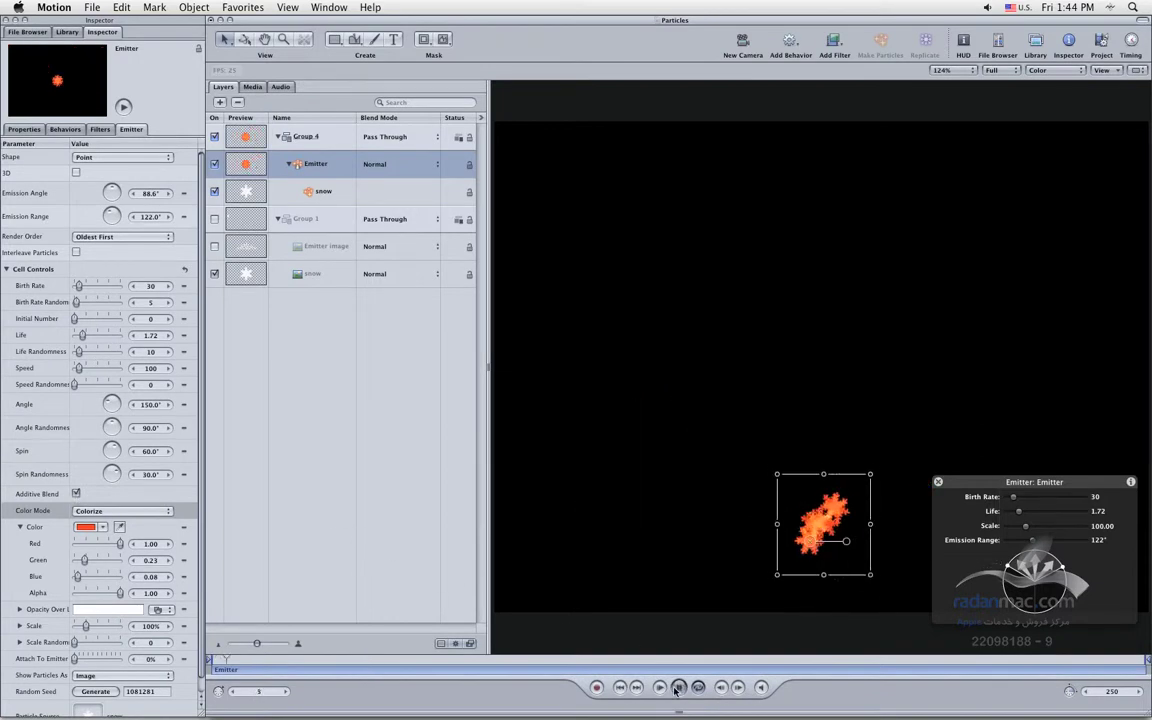
click(939, 483)
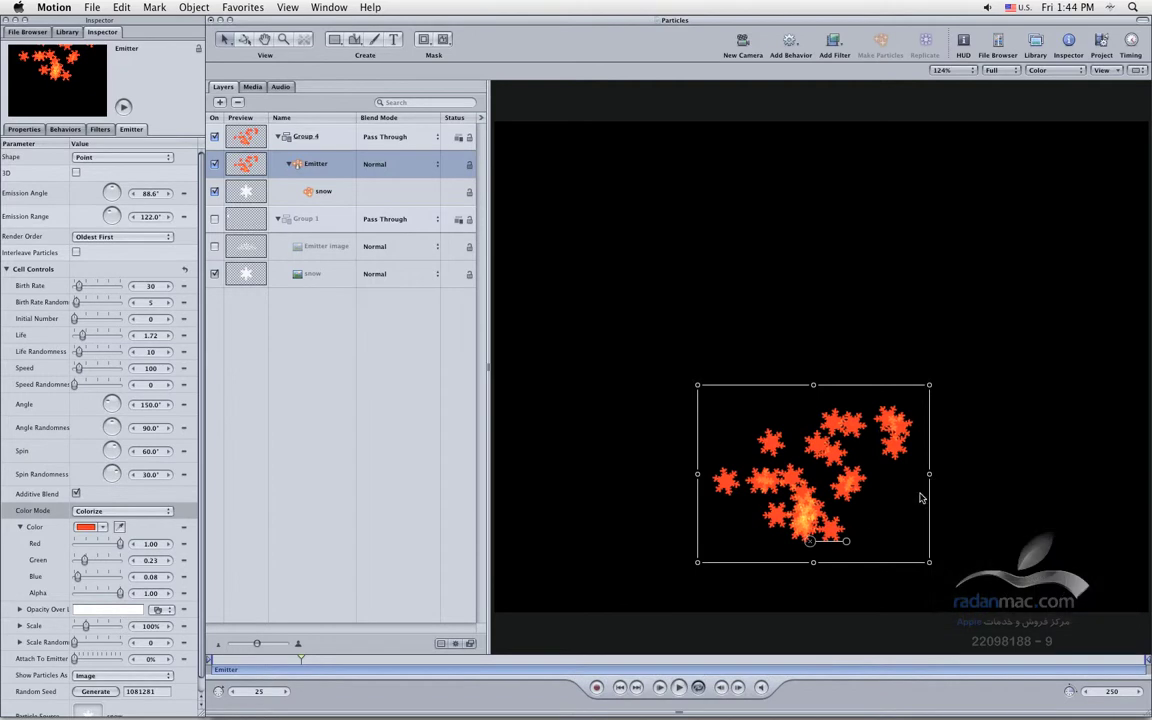
click(621, 687)
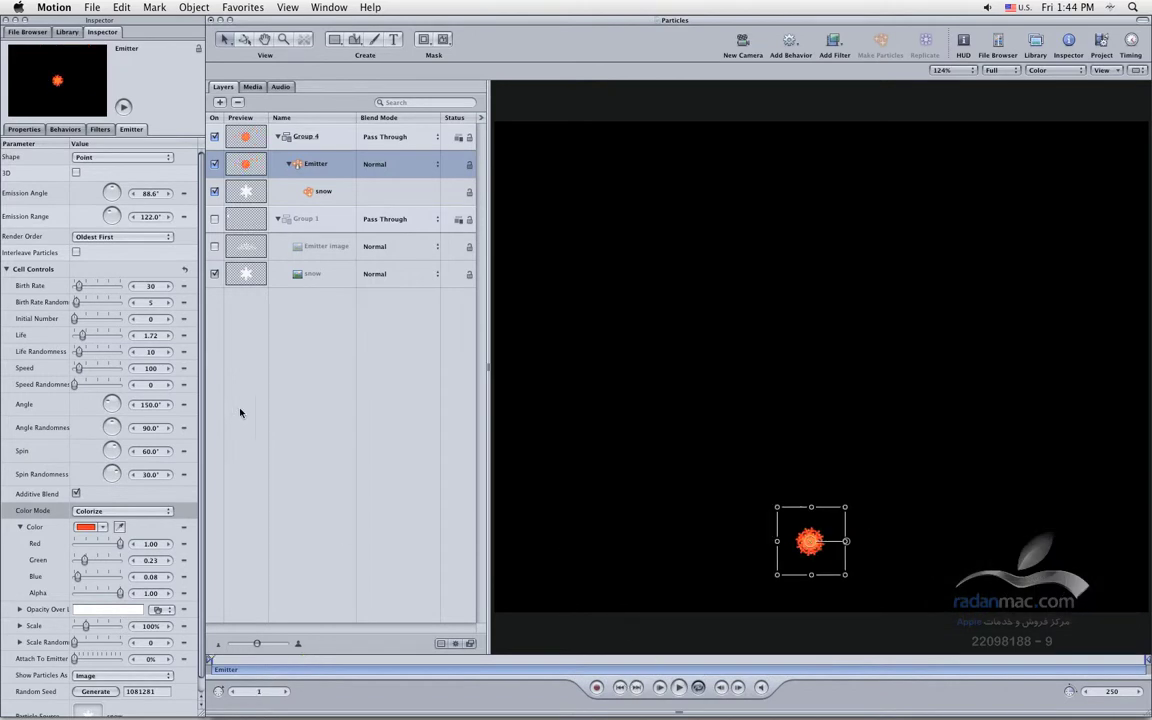
Change the emitter's Color Mode to Over Life and remove the red color tag from the gradient.
click(114, 511)
click(114, 521)
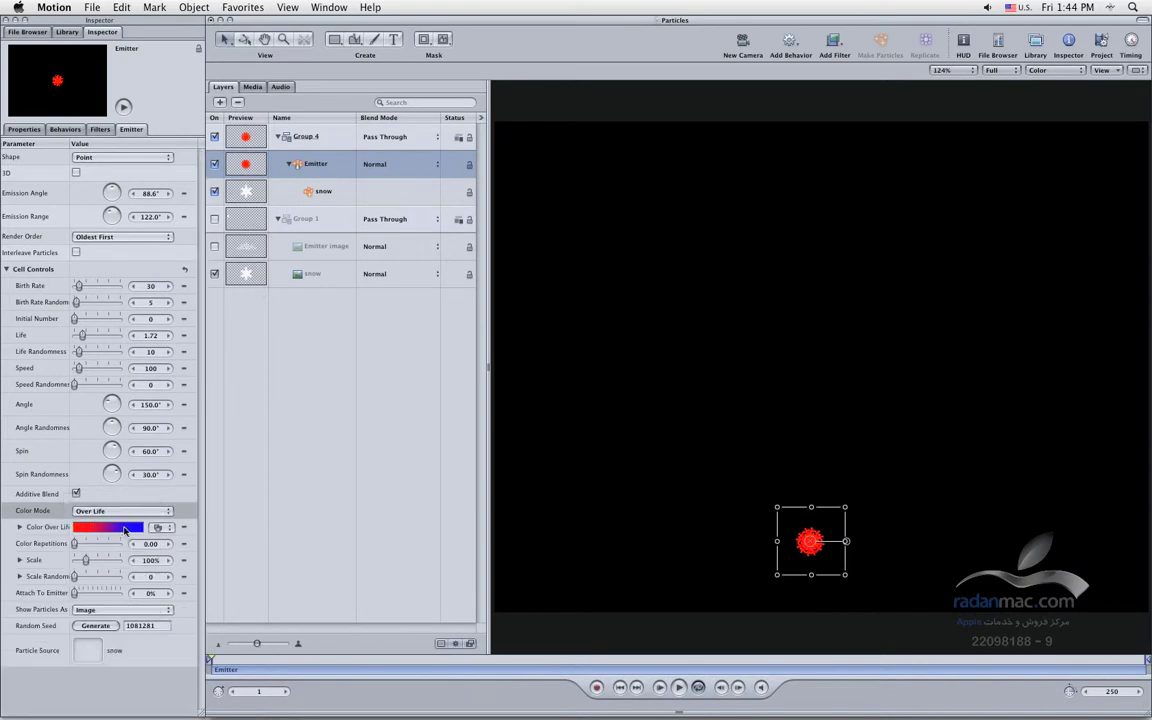
click(20, 528)
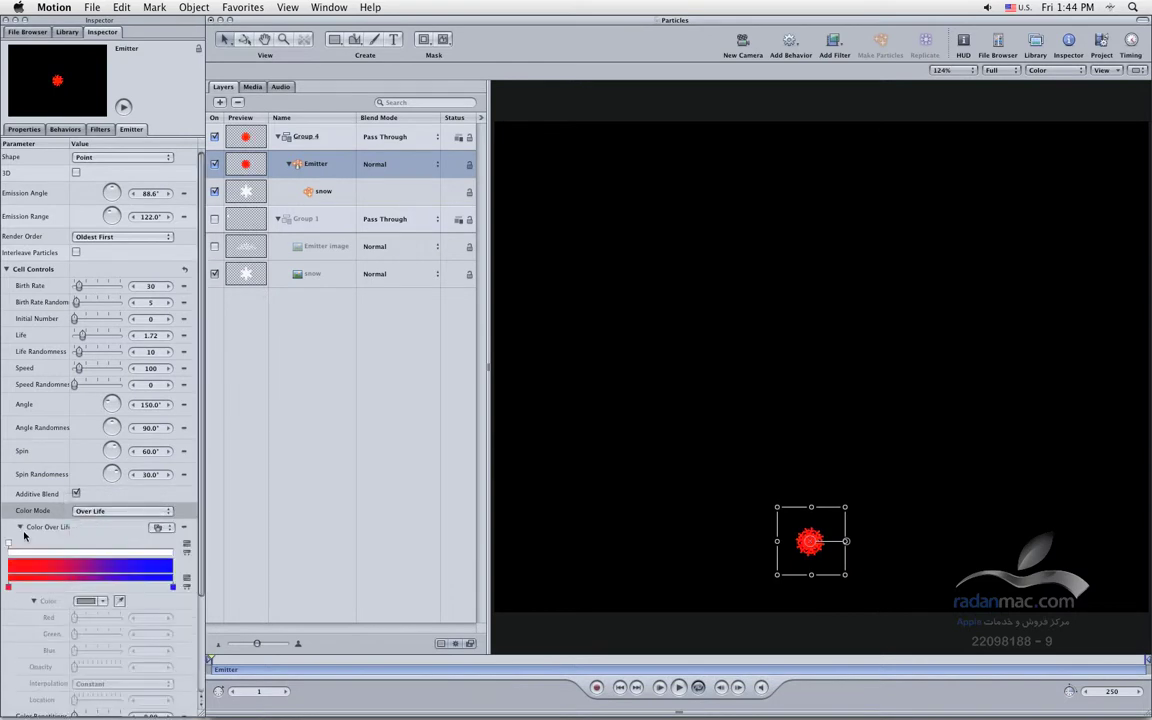
click(8, 587)
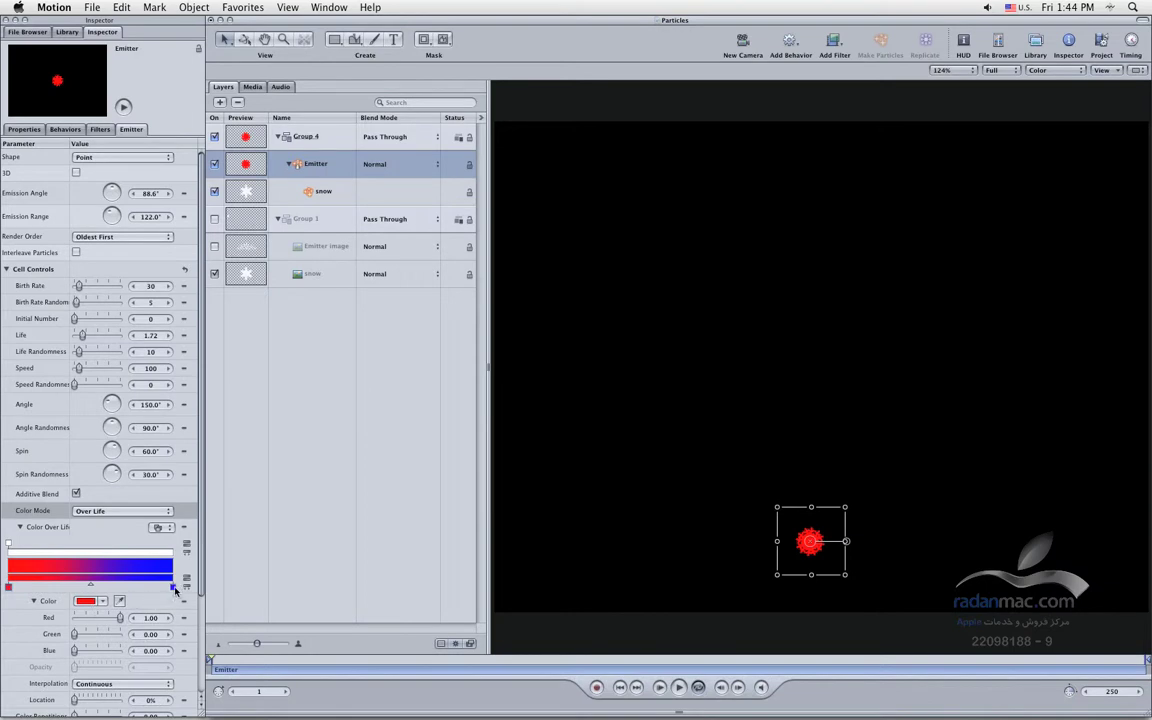
drag(9, 589, 12, 613)
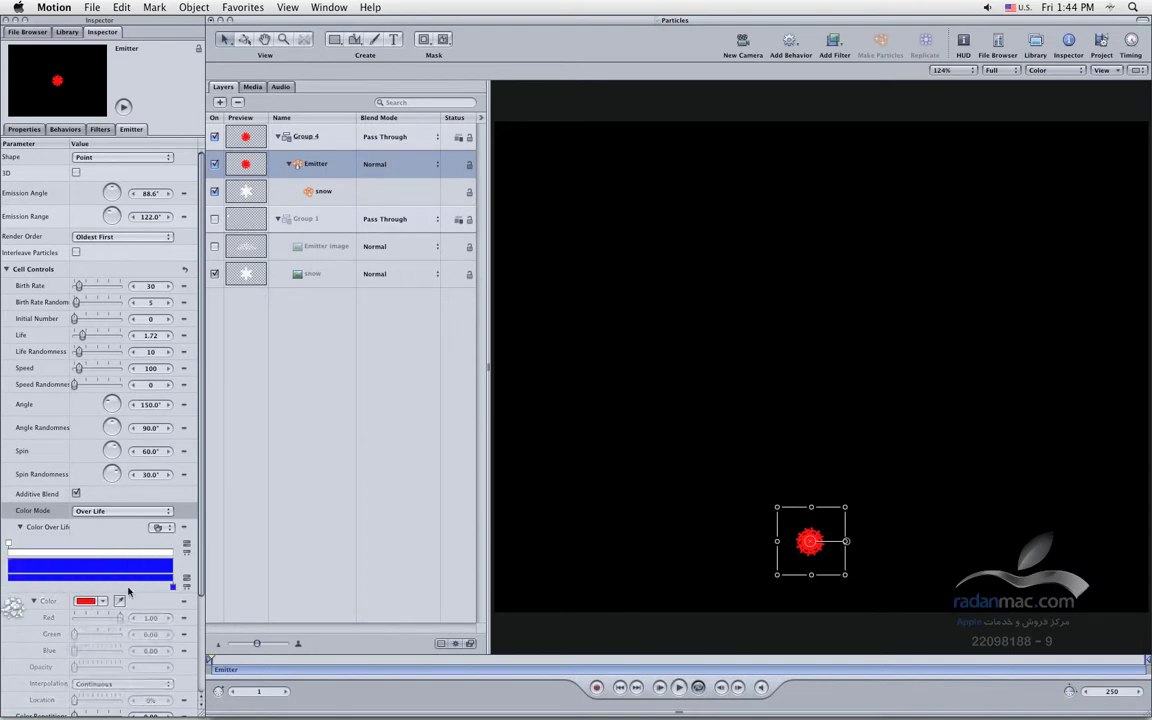
Move the blue color tag to the gradient's start and add a second blue tag at 100% location.
click(172, 589)
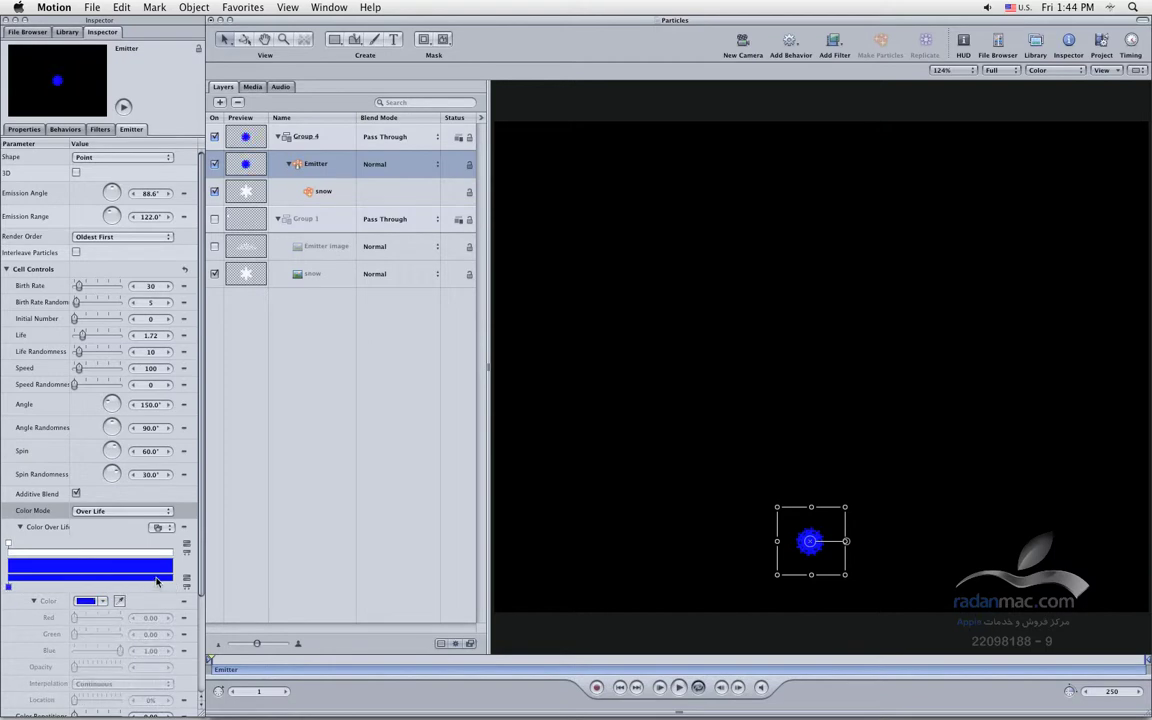
click(169, 587)
drag(169, 587, 184, 588)
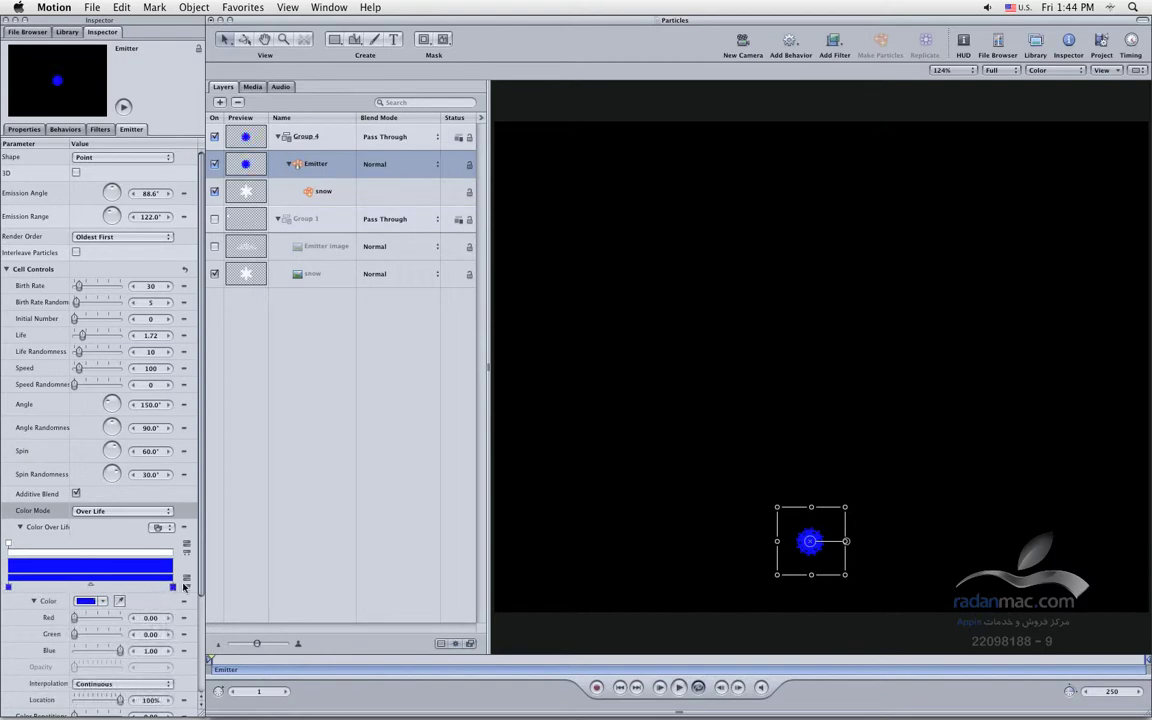
Set the gradient's start tag to darker blue and its end tag to Red 0.57, Green 0.87, Blue 1.00, and preview the animation.
click(9, 588)
drag(75, 636, 120, 656)
click(174, 588)
mouse_move(85, 636)
mouse_down()
mouse_move(112, 637)
mouse_move(72, 620)
mouse_move(100, 620)
mouse_up()
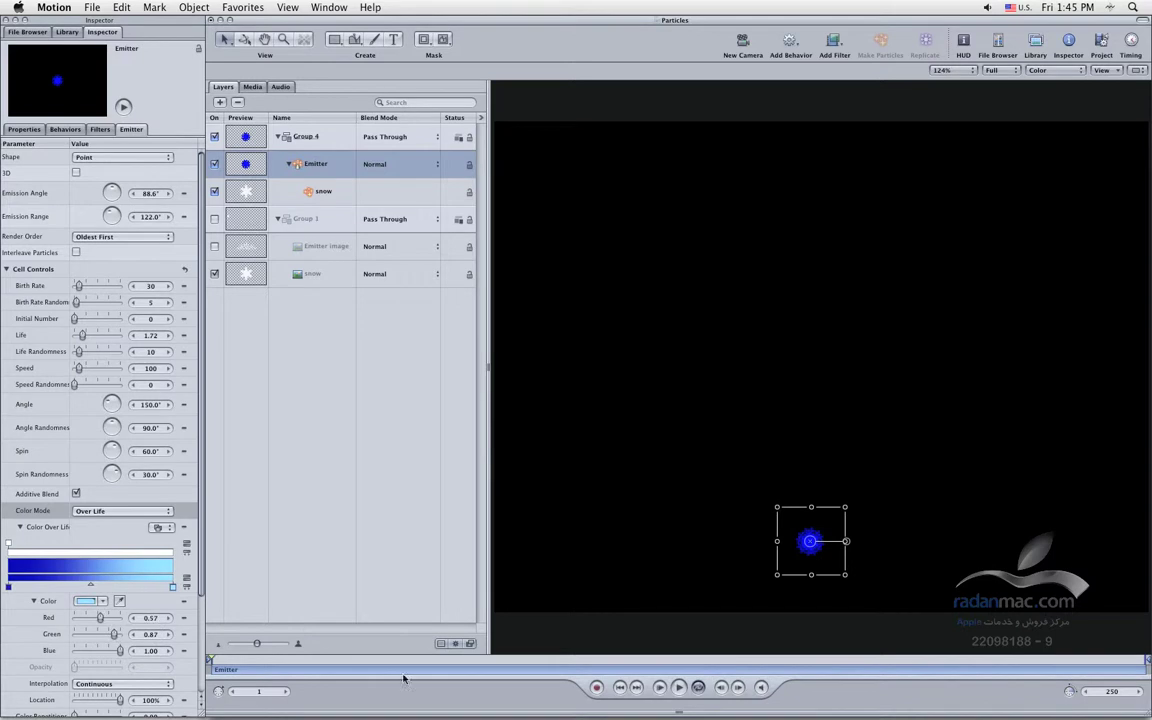
click(677, 689)
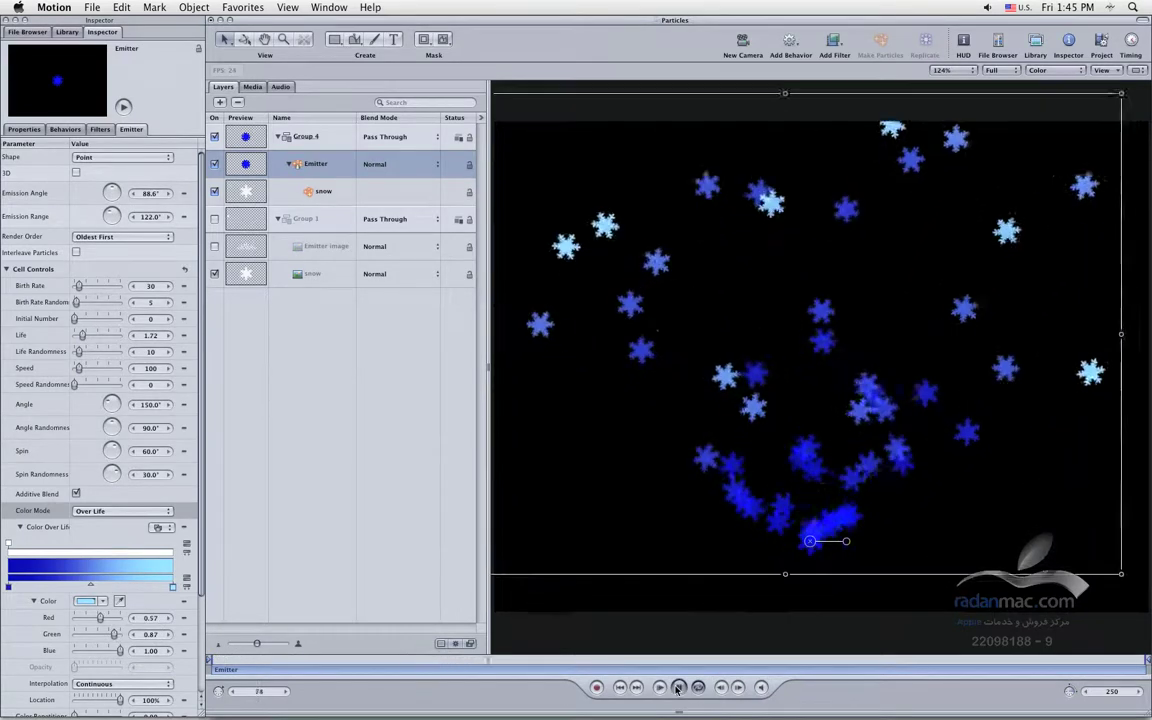
click(678, 688)
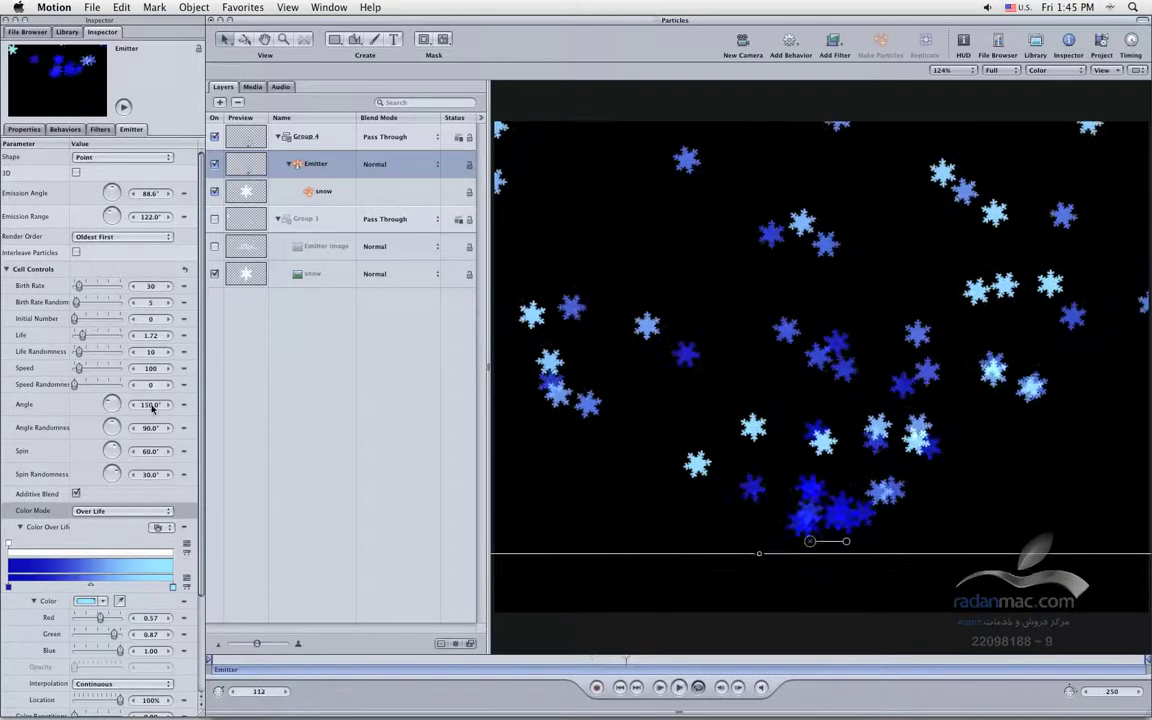
Set the emitter's Life Randomness and Birth Rate Randomness to 0 and replay the animation from the first frame.
drag(79, 351, 66, 351)
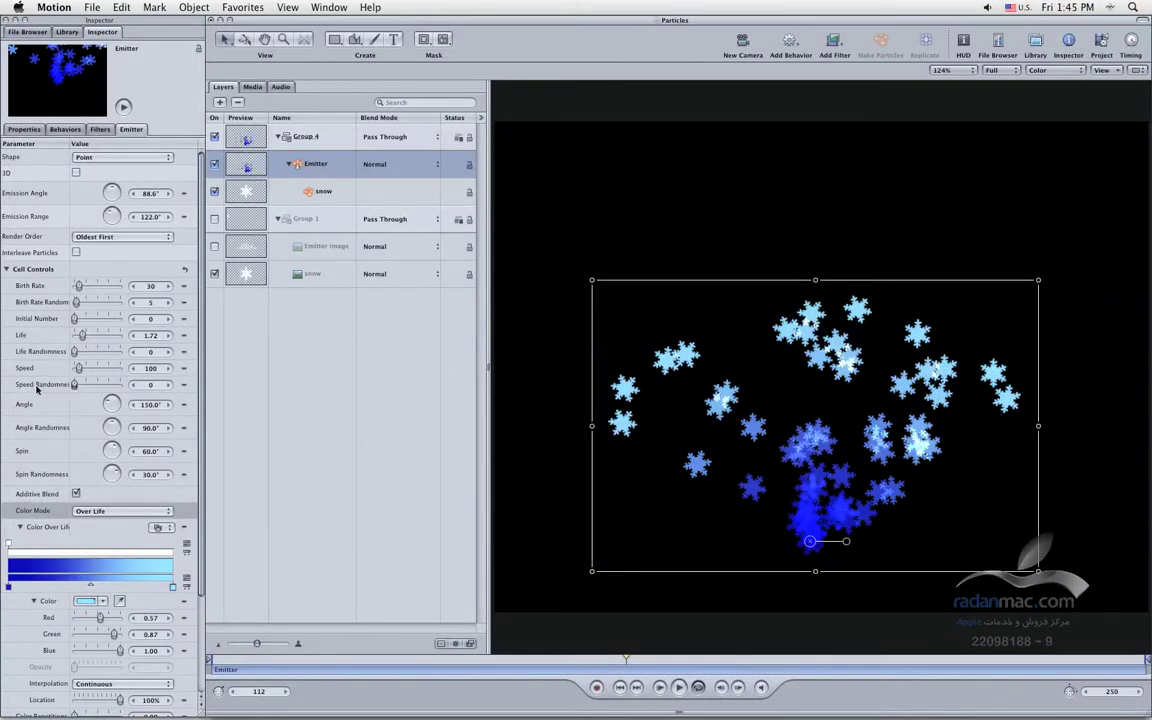
drag(76, 303, 70, 303)
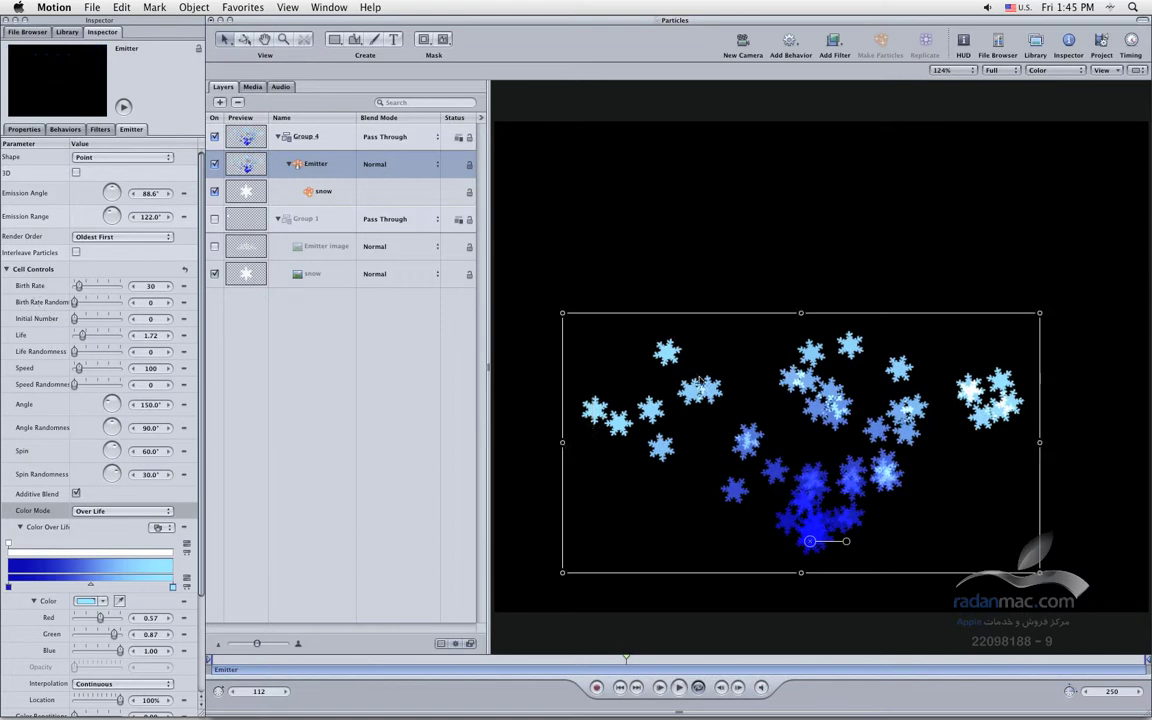
click(621, 688)
click(678, 687)
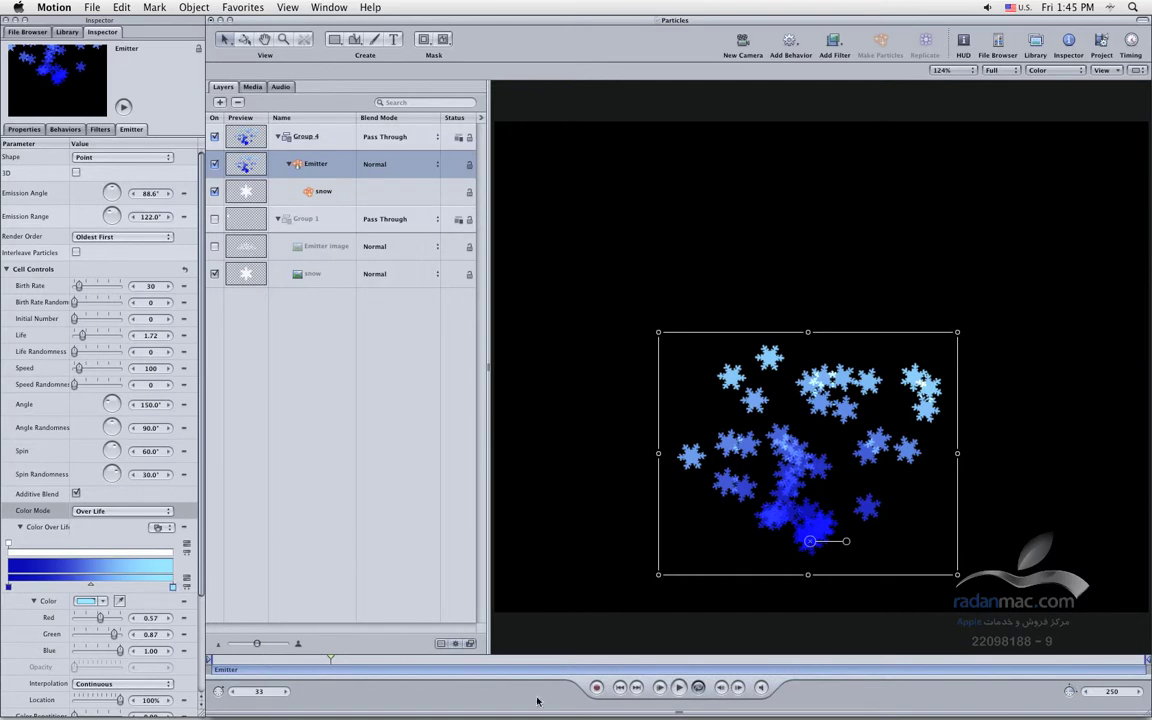
click(678, 687)
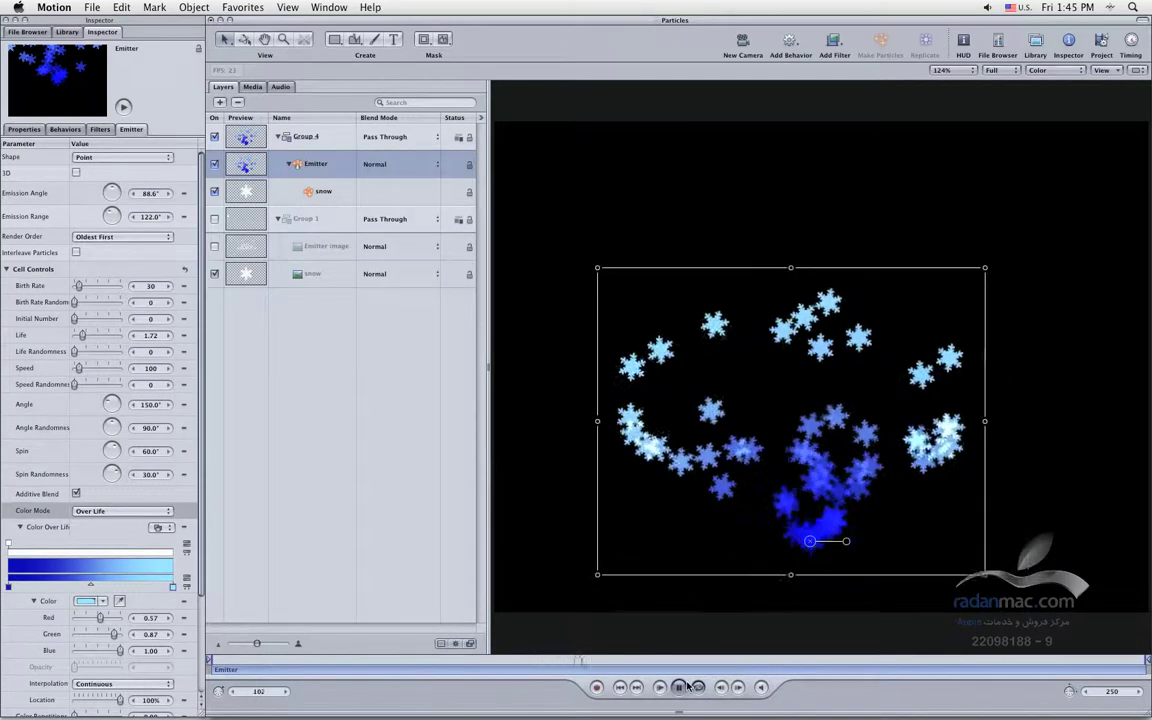
click(682, 686)
Change the Color Mode to Pick From Color Range and add two color tags, at about 20% and 75.83% of the gradient.
click(128, 511)
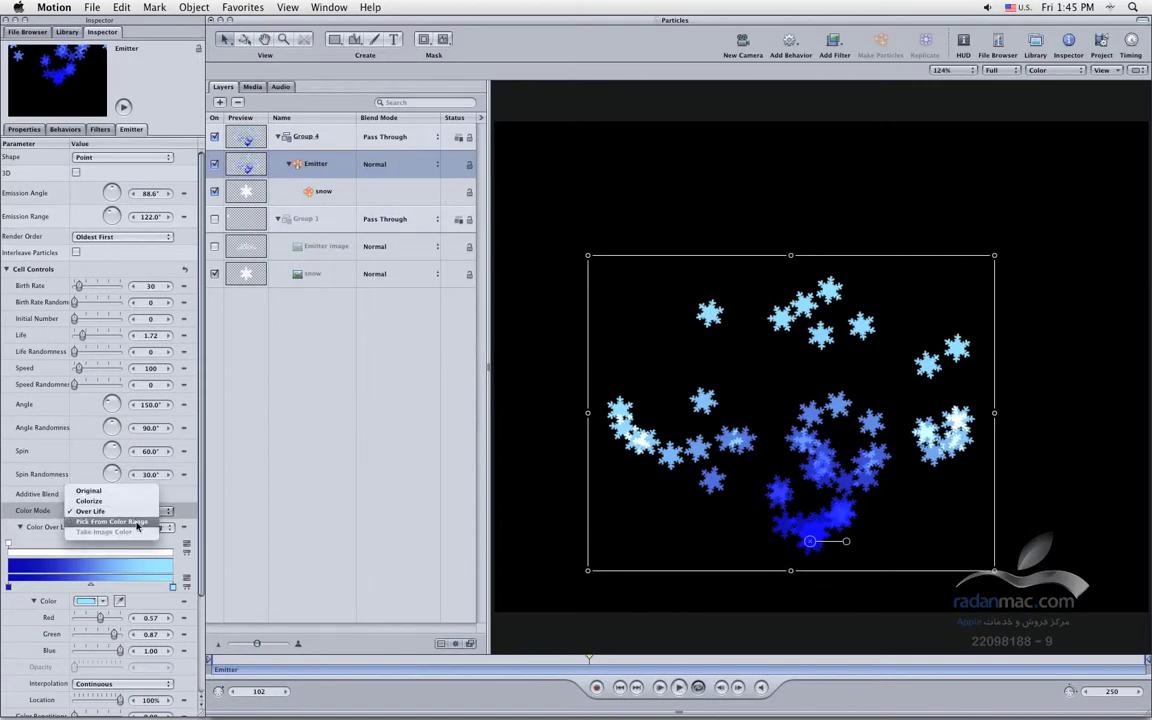
click(138, 522)
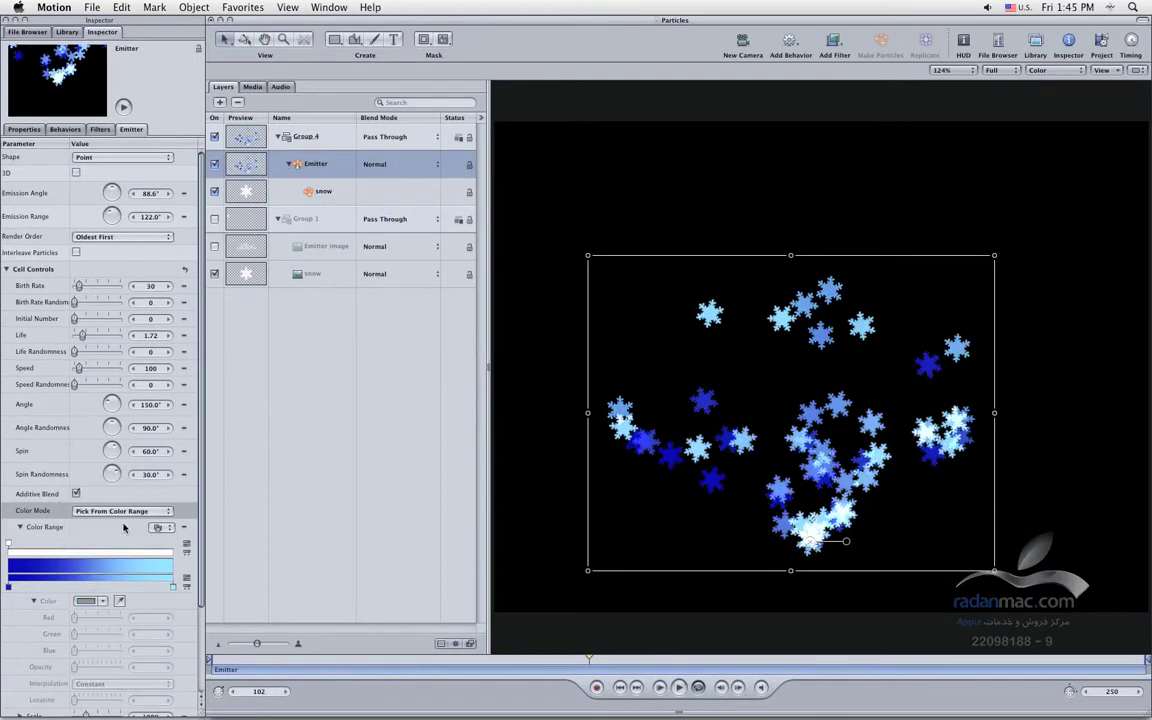
click(40, 587)
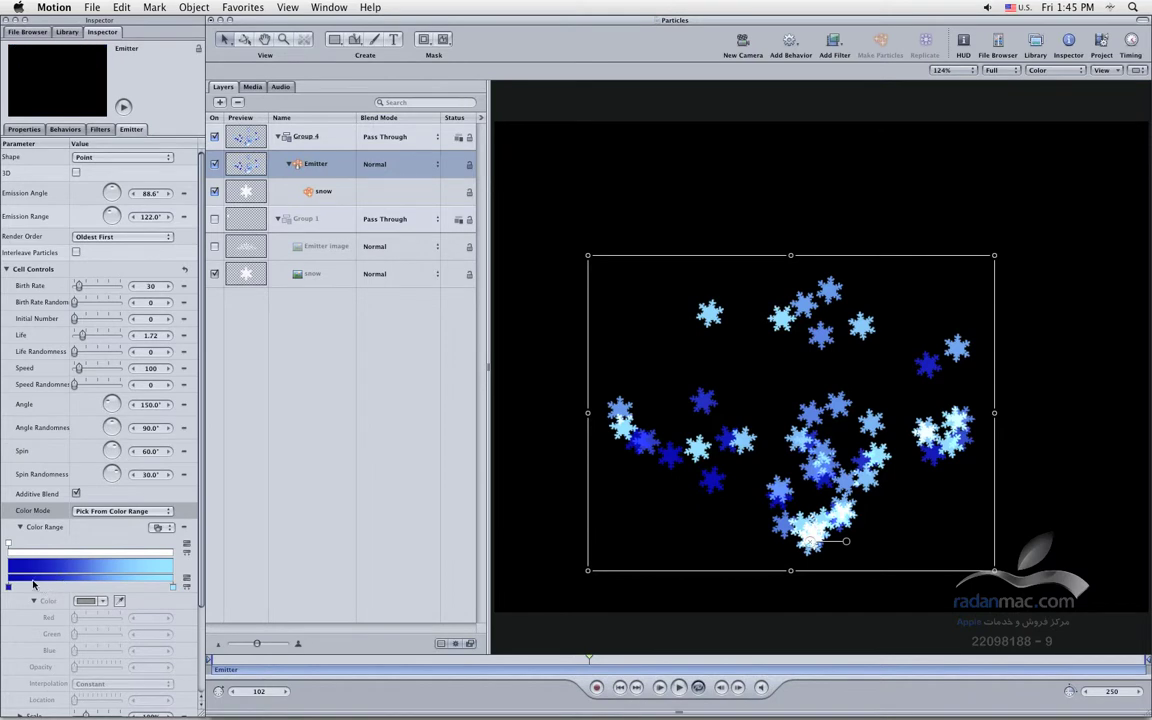
click(133, 587)
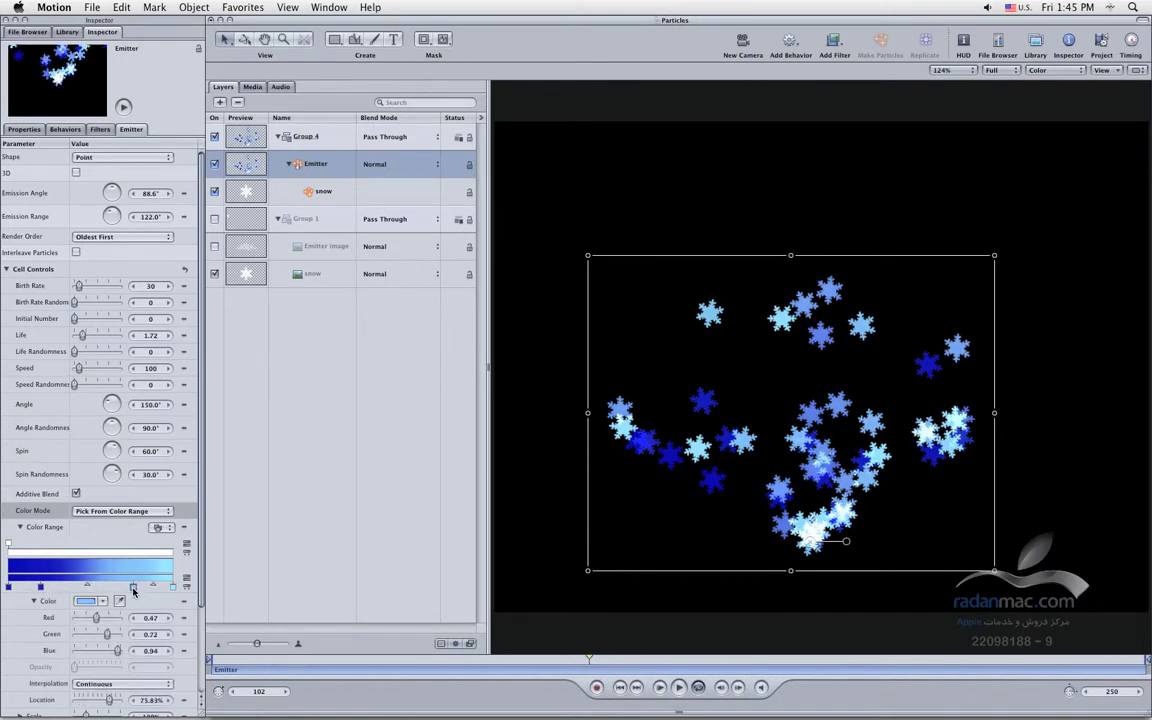
Recolor the tag at 75.83% to near-white with Red 0.85, Green 0.92 and Blue 0.95.
double_click(133, 587)
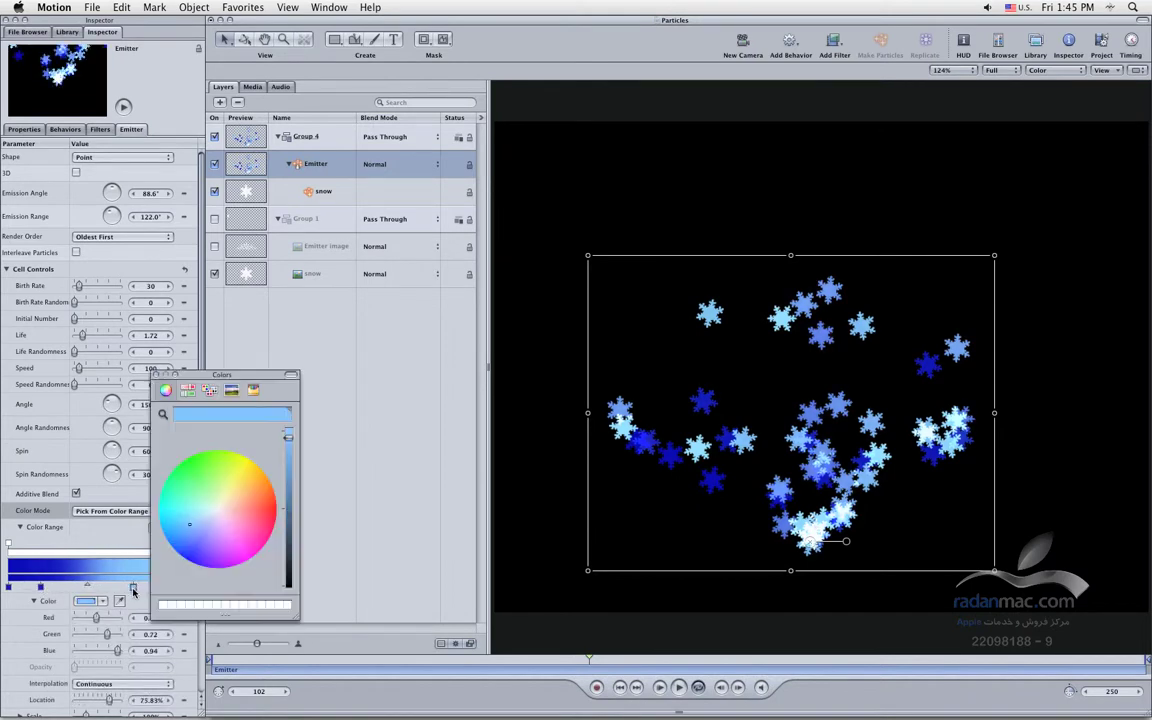
click(212, 509)
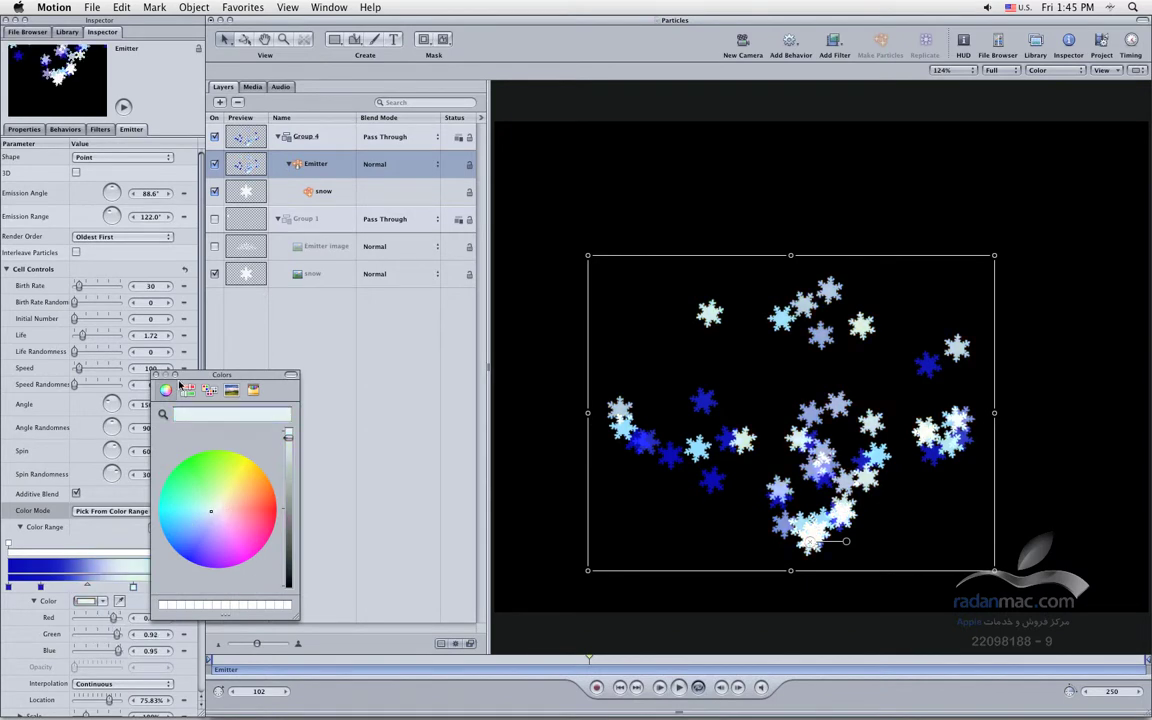
click(156, 375)
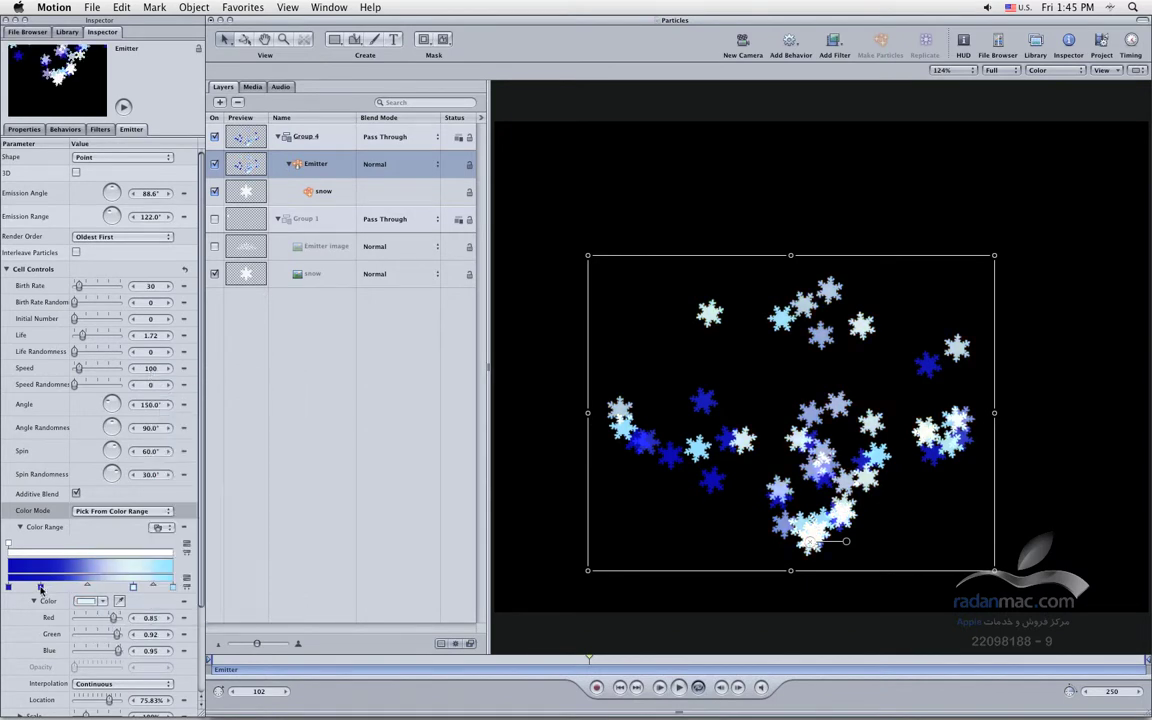
Recolor the second tag from the gradient's start to teal-blue (Red 0.12, Green 0.54, Blue 0.70) and move it to 33.33%.
click(40, 587)
click(76, 602)
drag(195, 522, 152, 531)
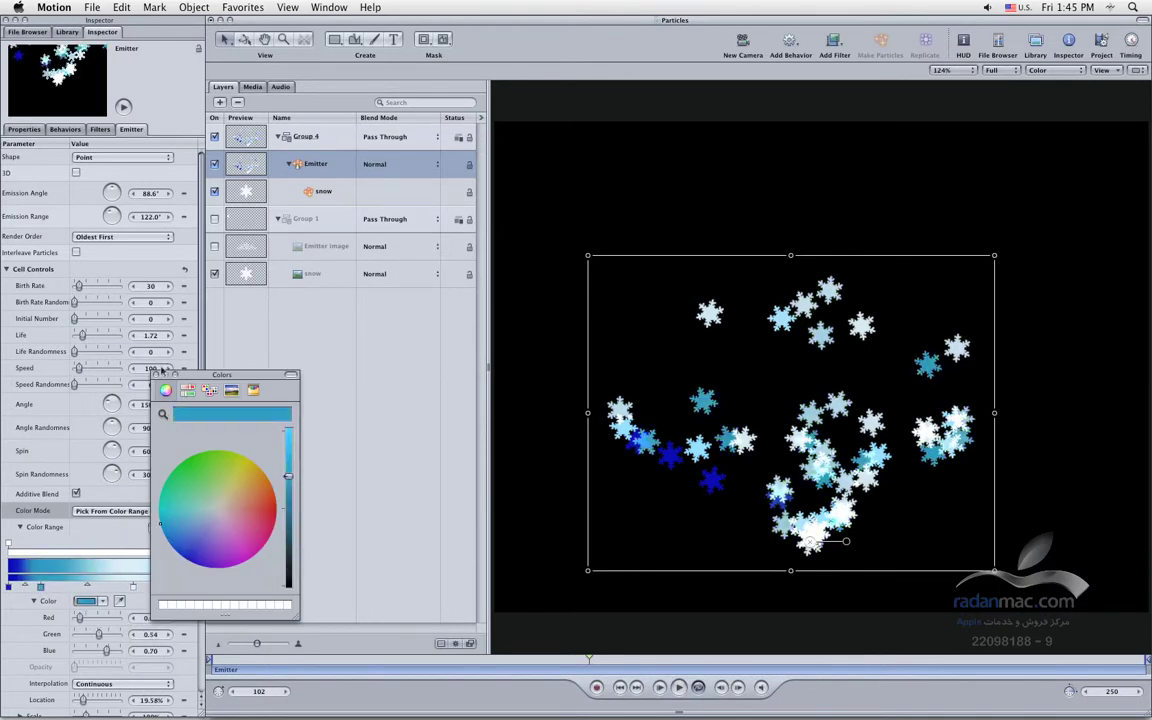
click(156, 375)
drag(40, 587, 63, 588)
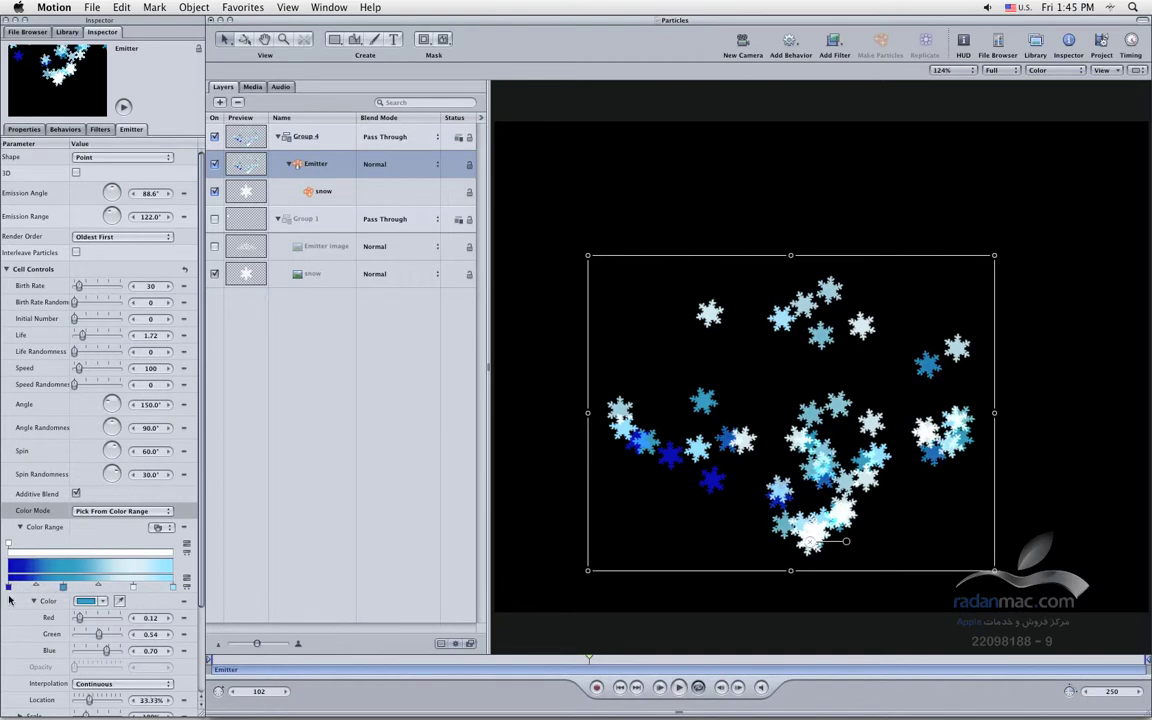
Replay the animation from the first frame to check the color range, and stop playback.
click(619, 687)
click(679, 687)
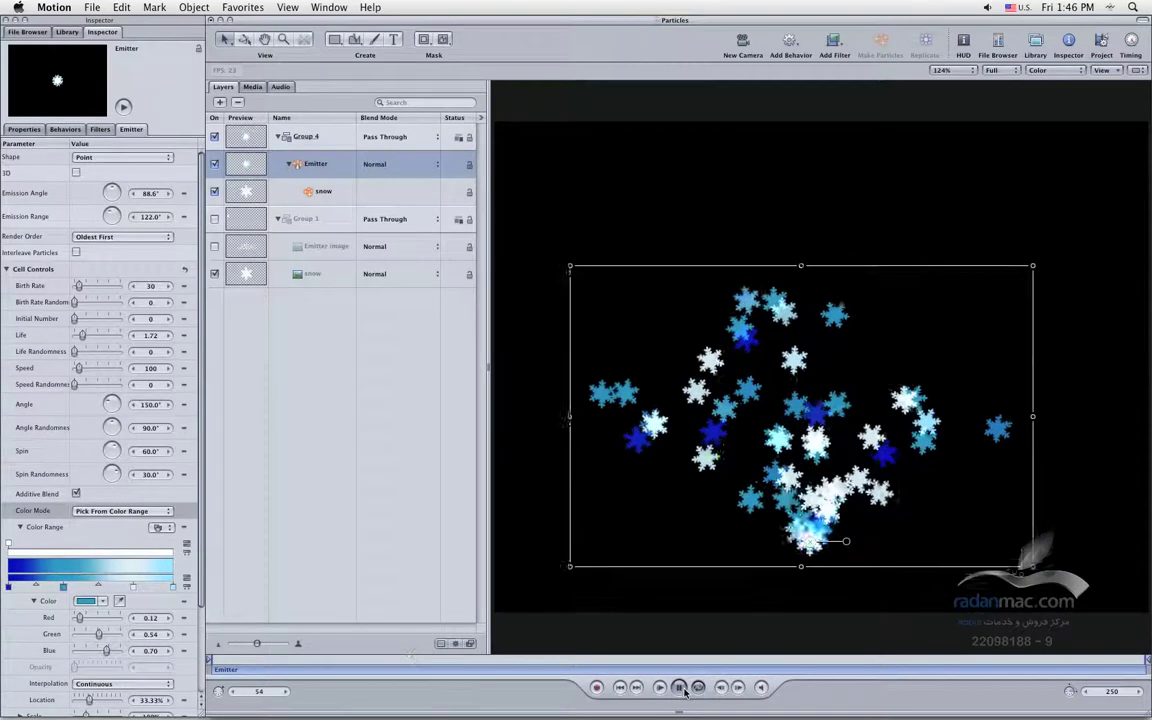
click(679, 687)
Examine the Interpolation options for the selected color tag and keep Continuous.
scroll(92, 606, down, 5)
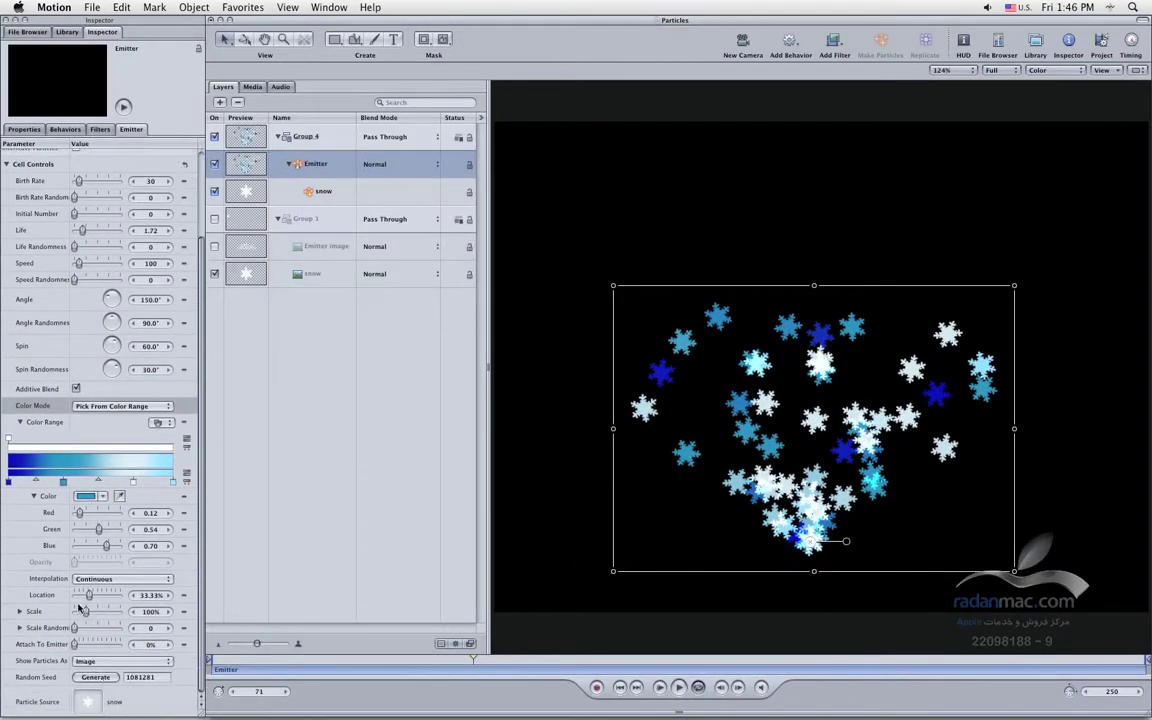
click(121, 579)
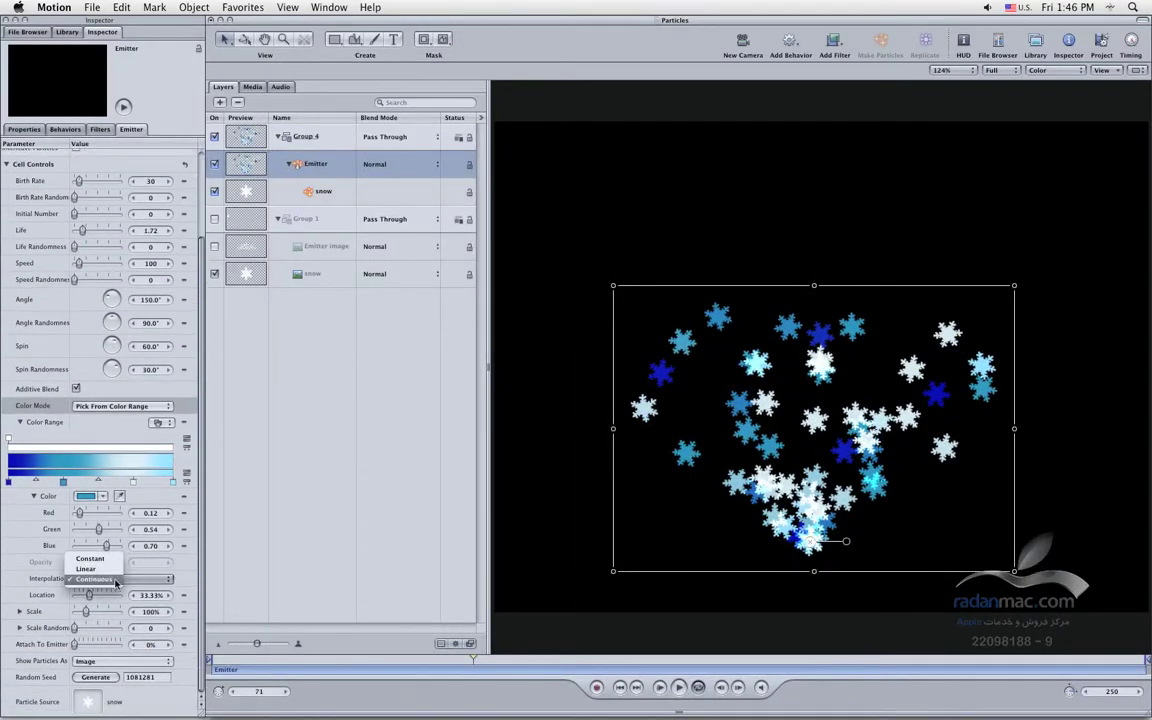
click(23, 533)
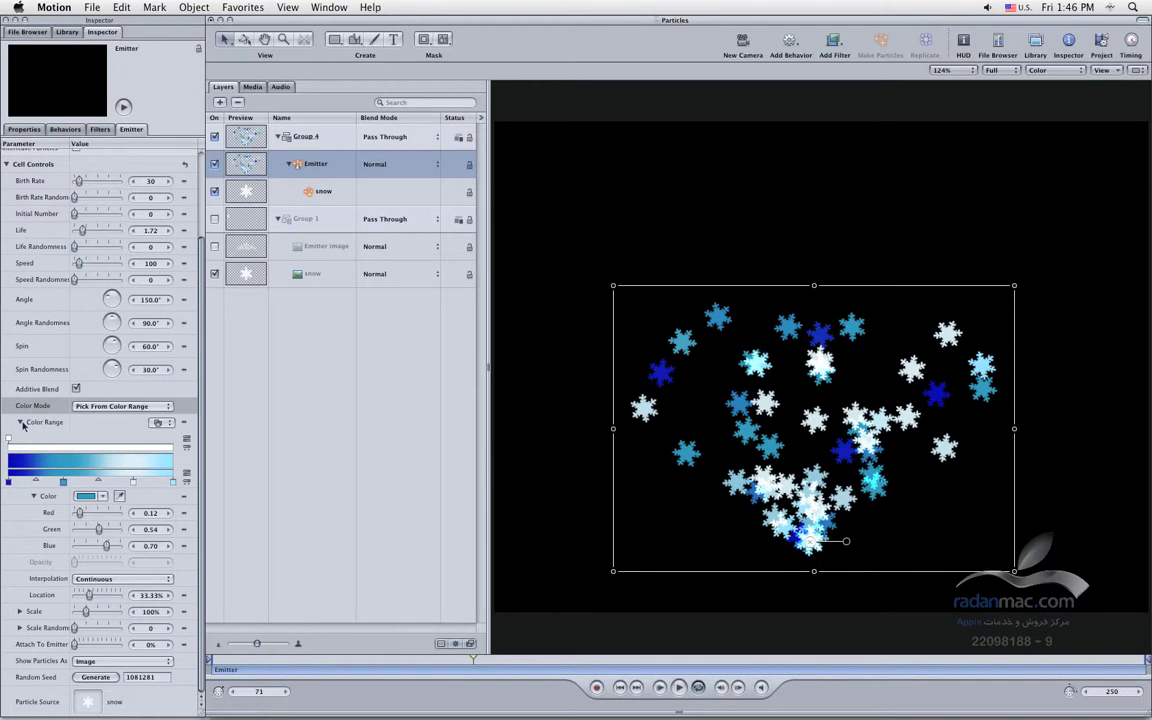
Review the Color Mode options, keep Pick From Color Range, and collapse the Color Range gradient settings.
click(124, 408)
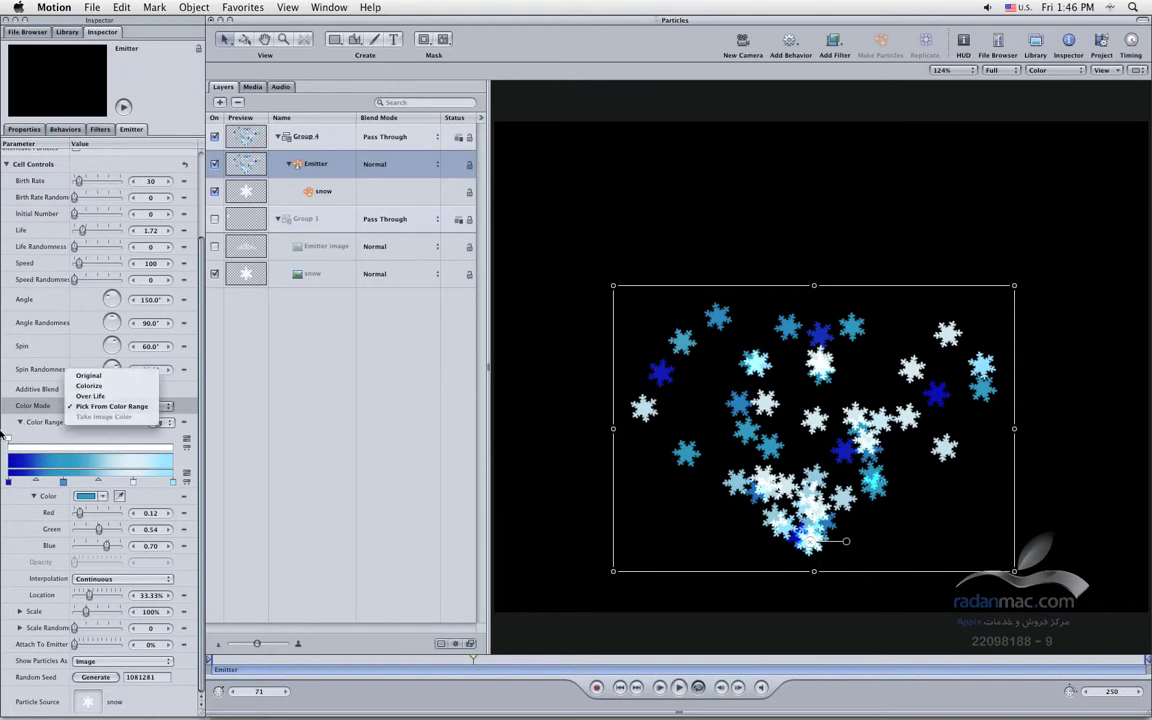
click(16, 430)
click(21, 422)
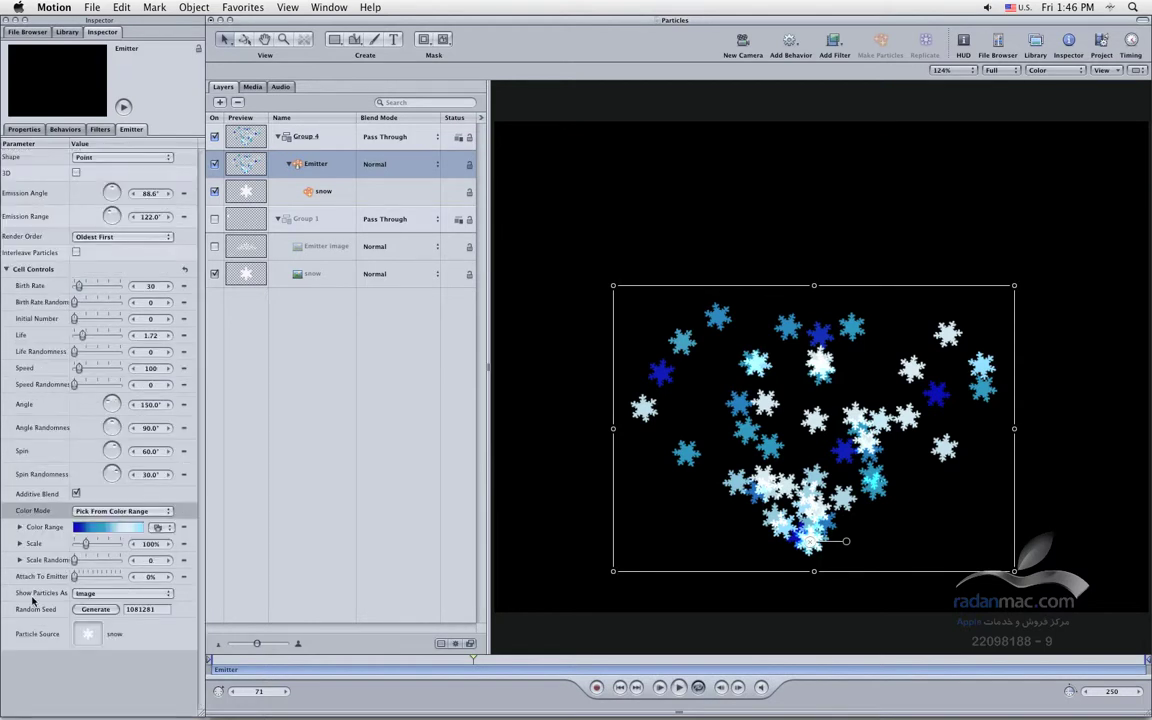
Show the emitter's particles as Points and set the Point Size to 5.37.
click(130, 597)
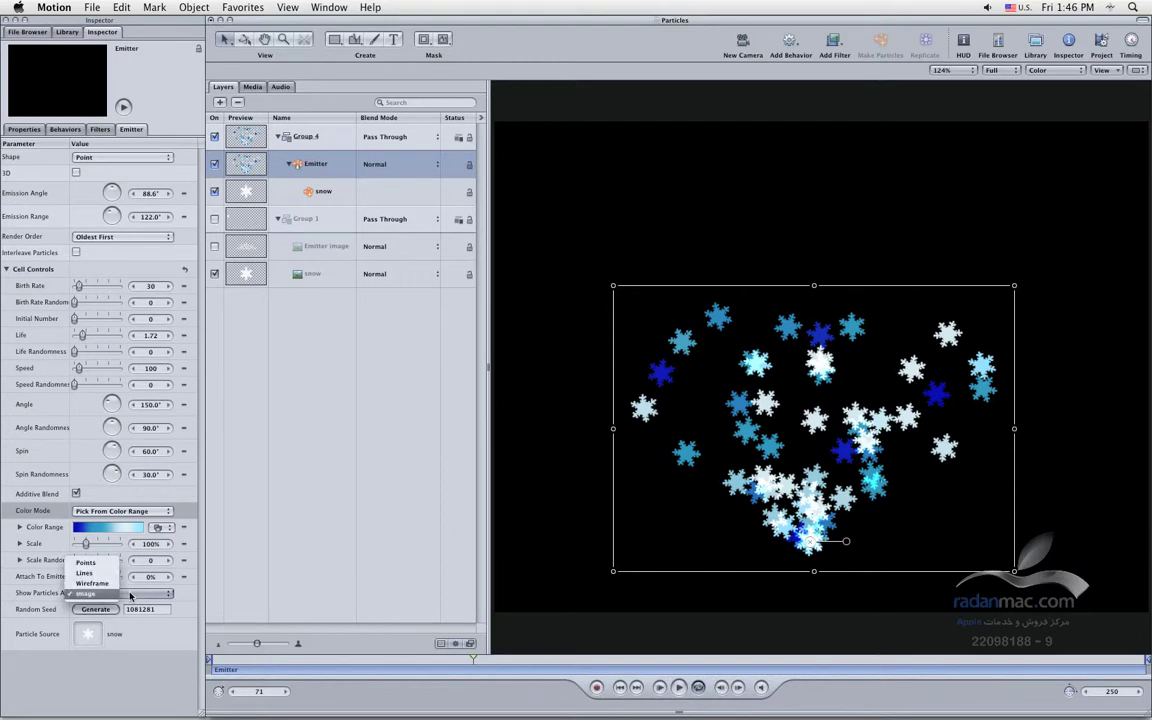
click(88, 562)
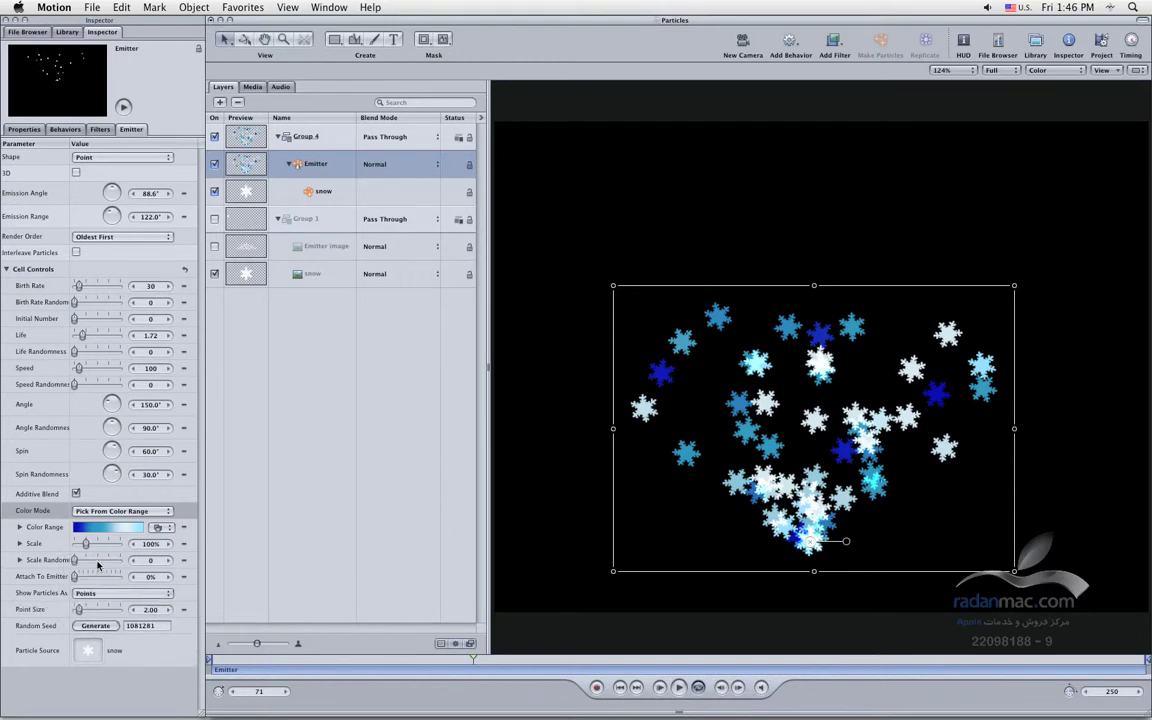
drag(79, 611, 106, 604)
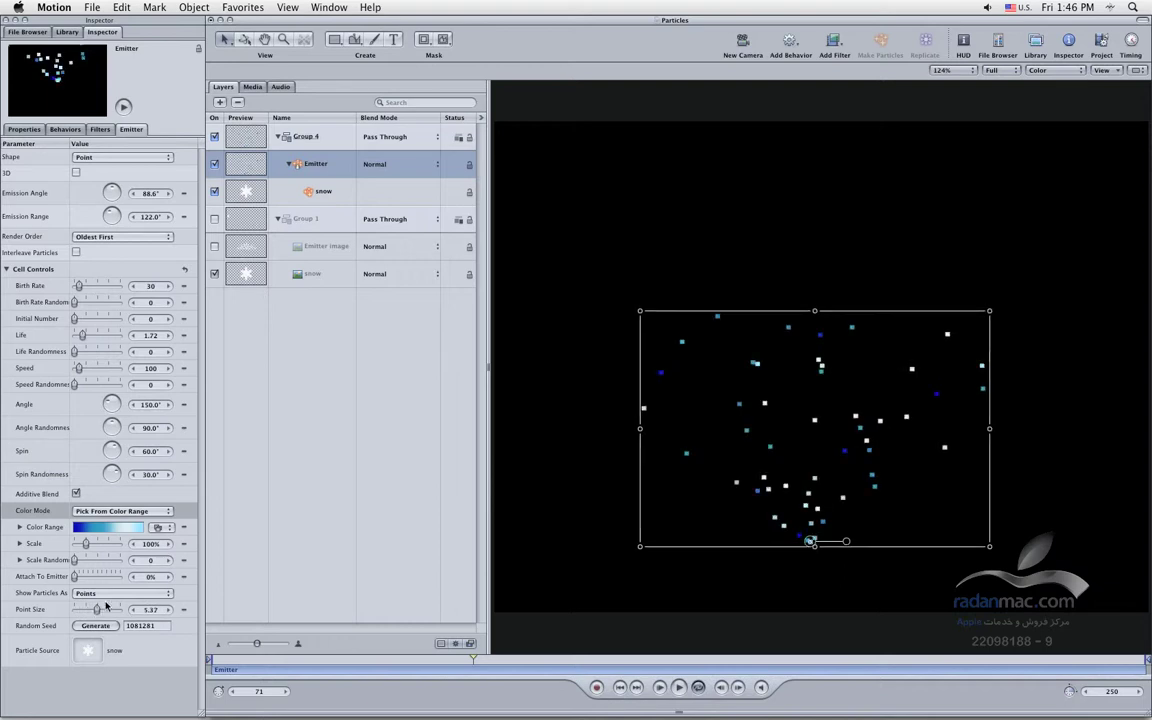
Replay the animation from the first frame to check the point particles, and review the Show Particles As options, keeping Points.
click(620, 687)
click(682, 688)
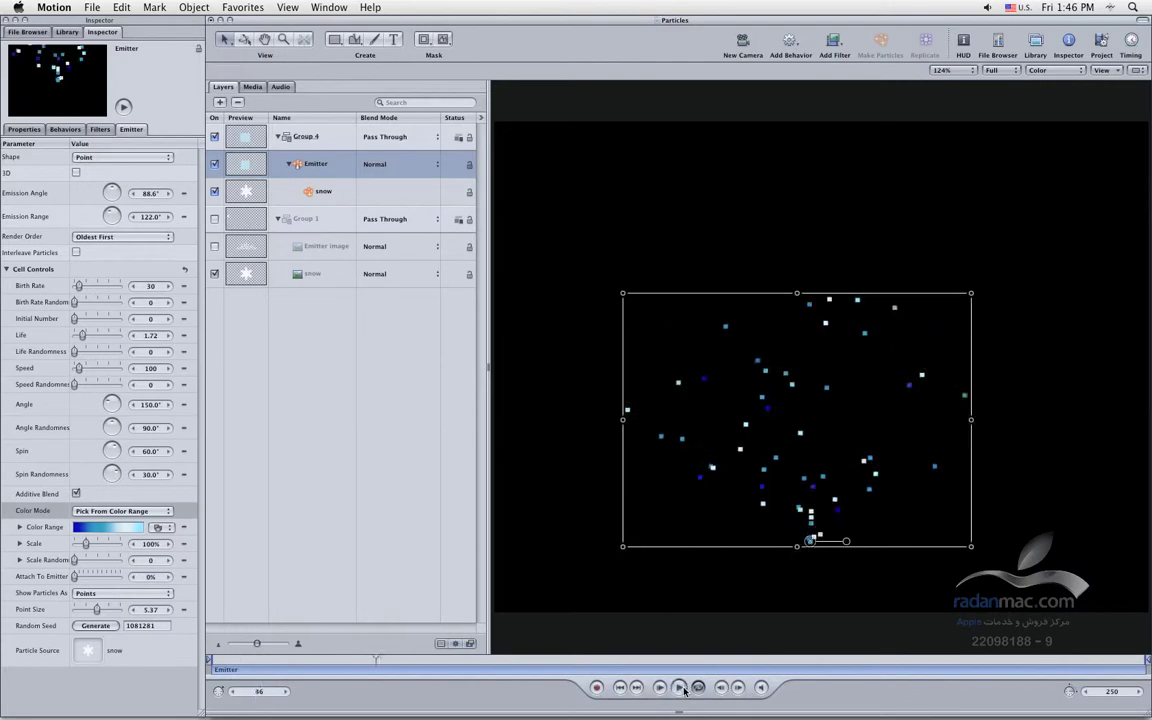
click(112, 593)
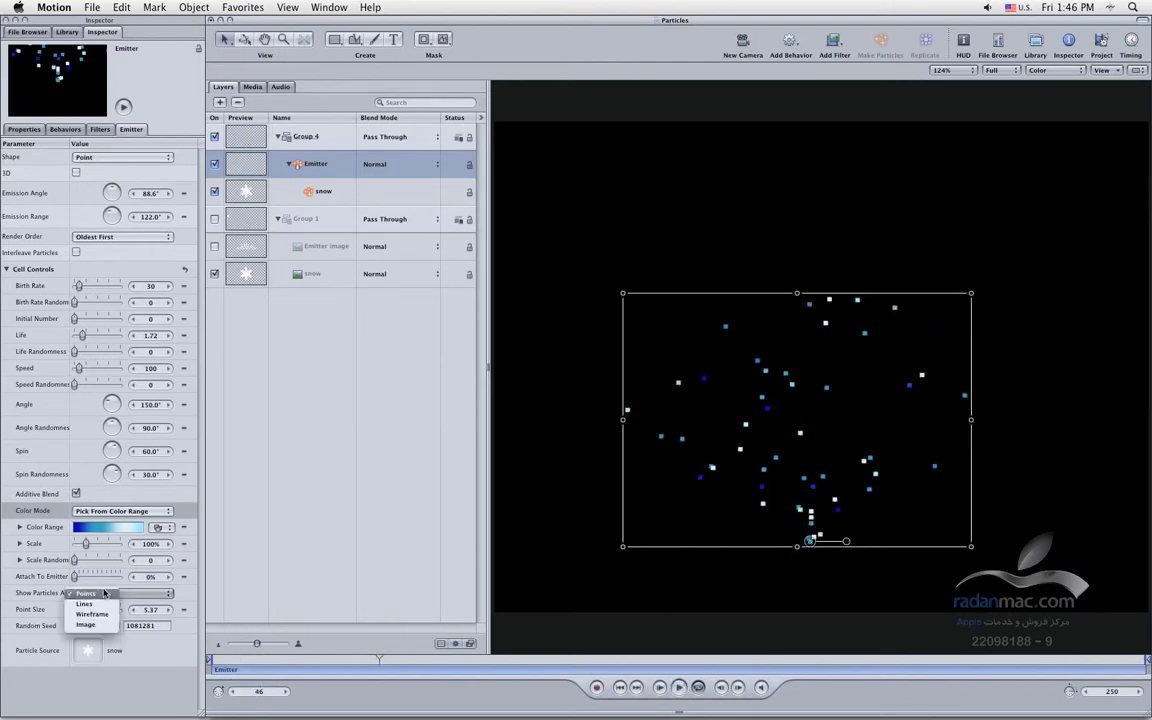
click(266, 502)
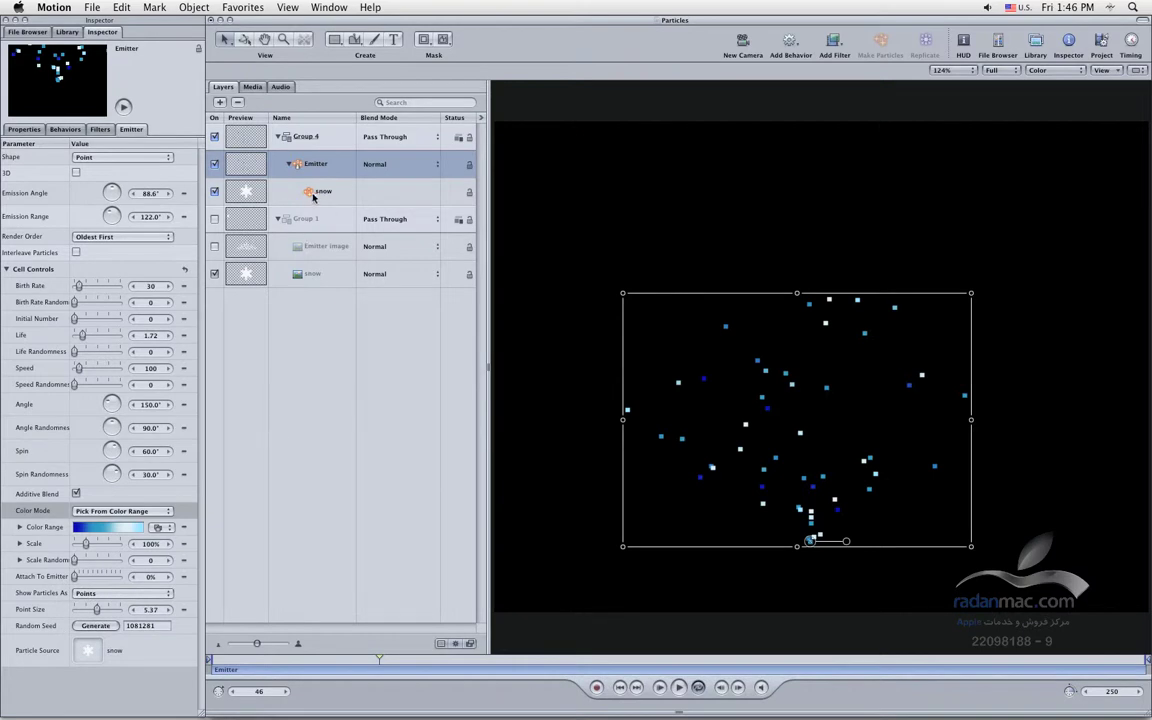